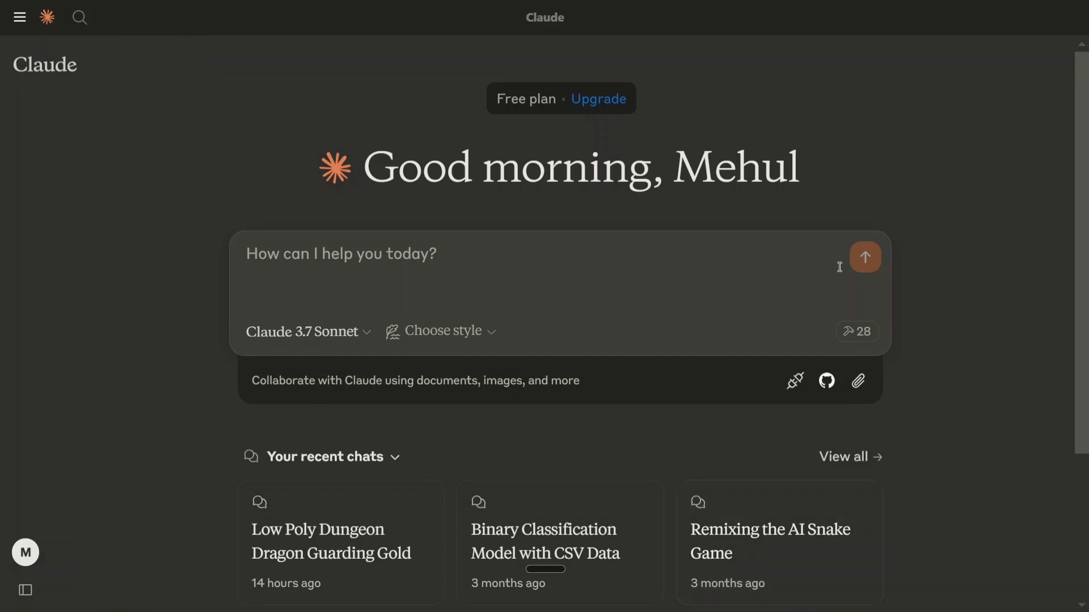
- Review the 28 MCP tools, including Blender's create_object, then bring up the File menu commands
click(859, 334)
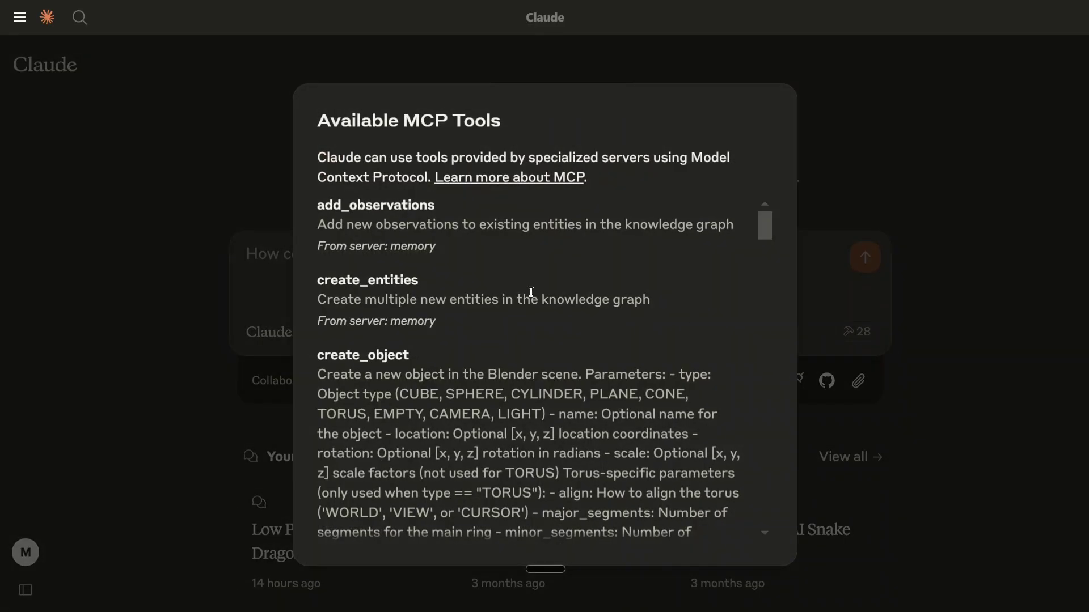
scroll(526, 302, down, 10)
scroll(539, 306, down, 15)
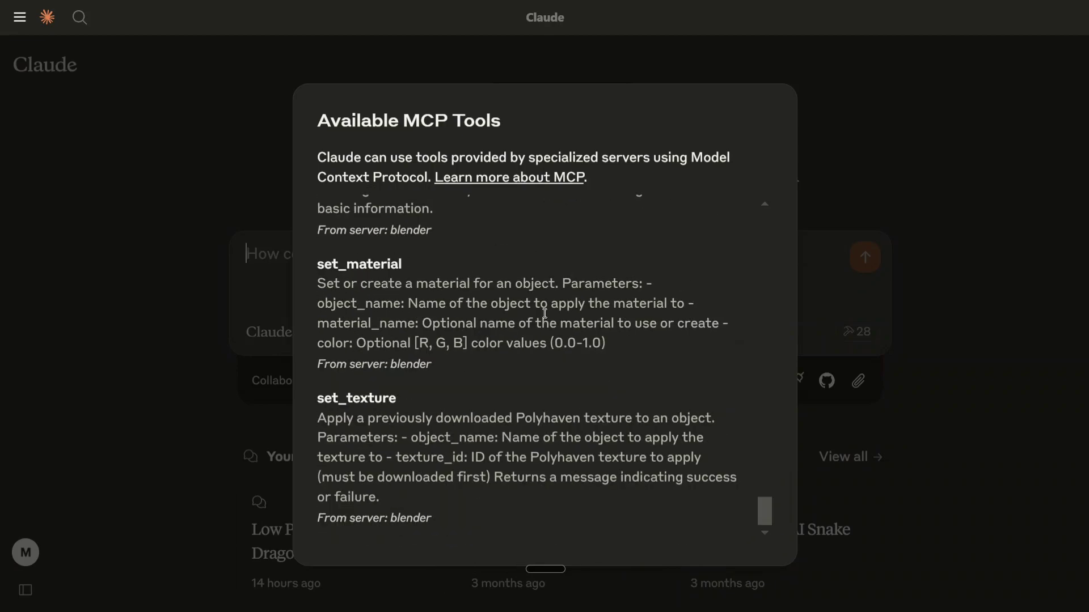
scroll(546, 313, up, 15)
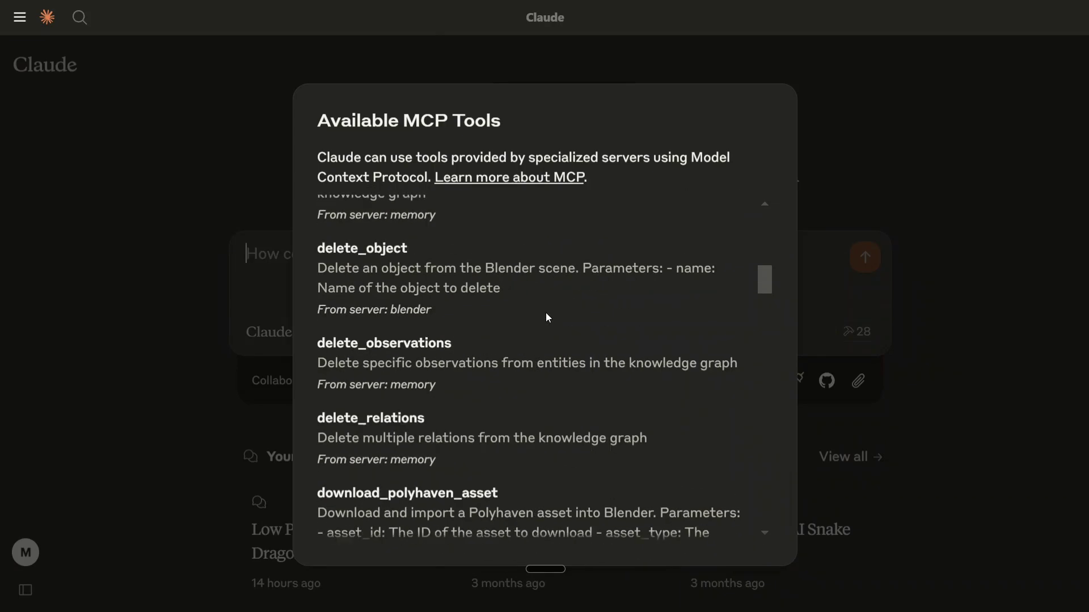
scroll(546, 311, up, 5)
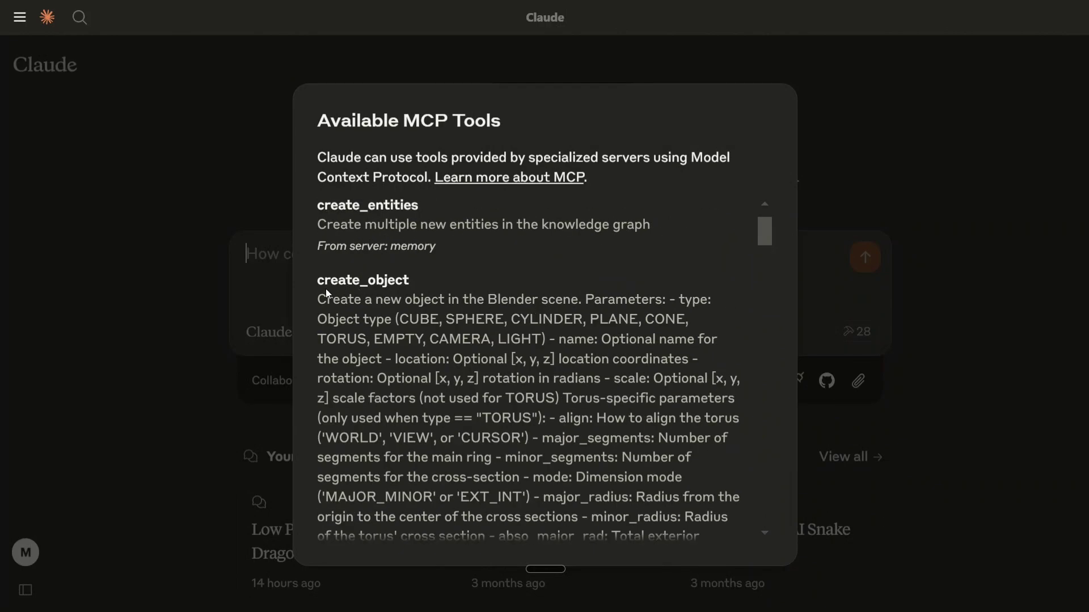
drag(322, 291, 601, 320)
click(125, 284)
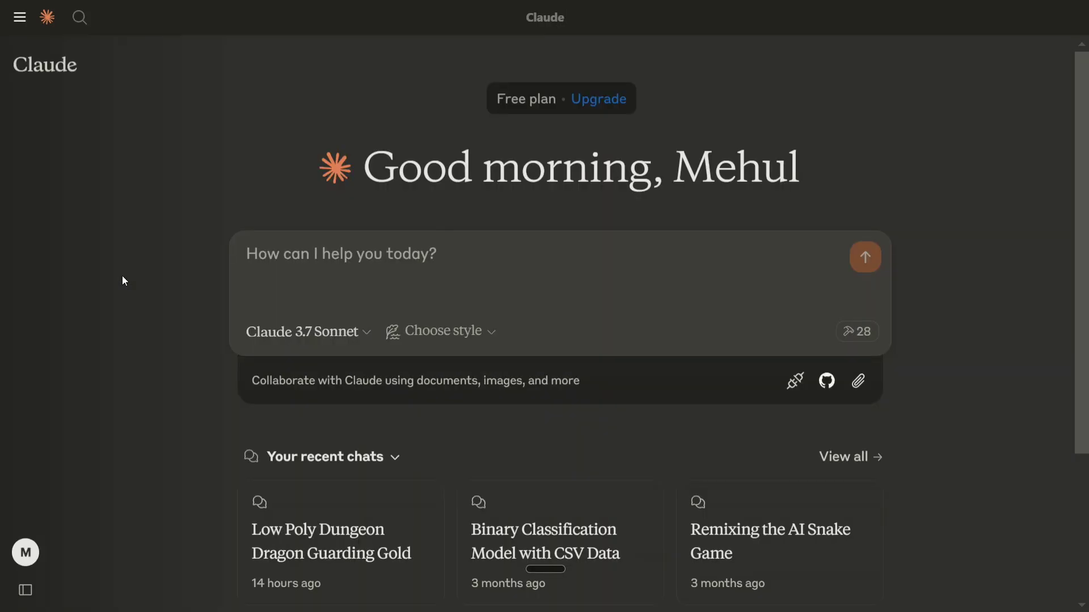
click(18, 19)
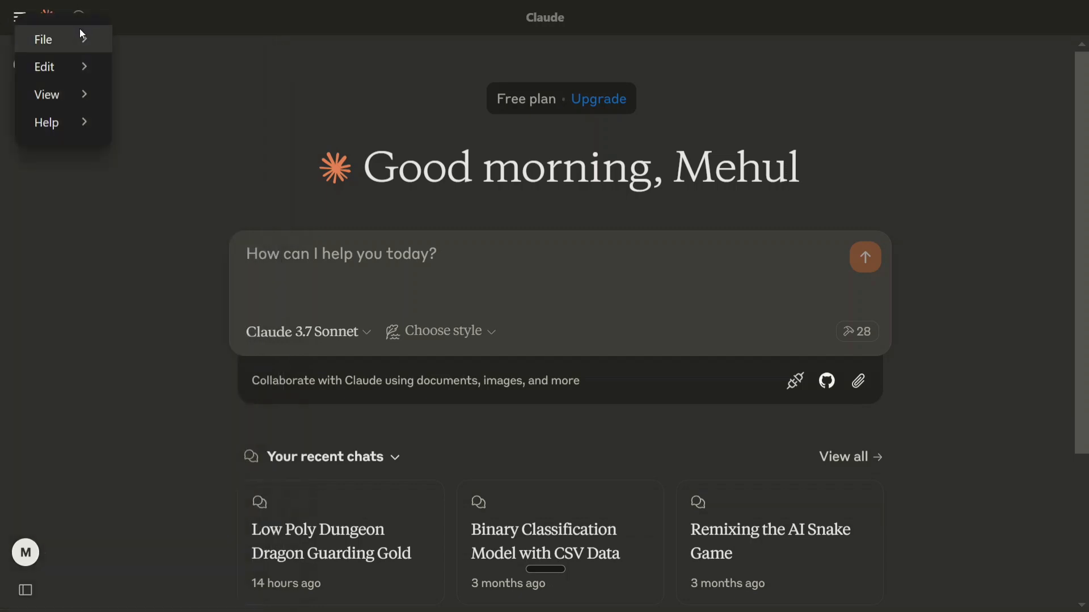
mouse_move(87, 36)
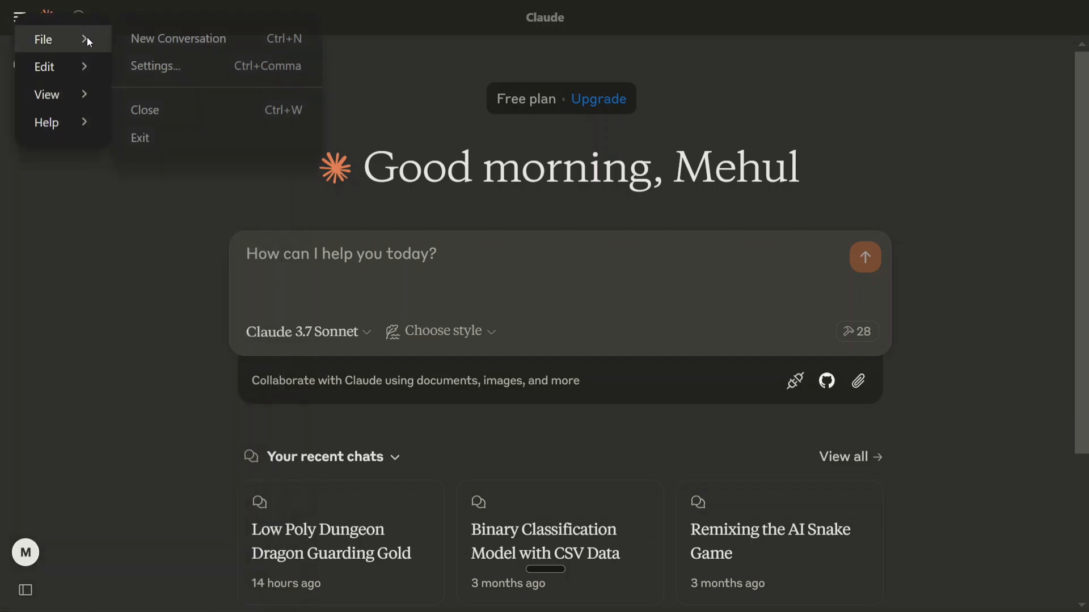
- View the MCP servers under Settings > Developer and open the claude_desktop_config.json folder
click(148, 66)
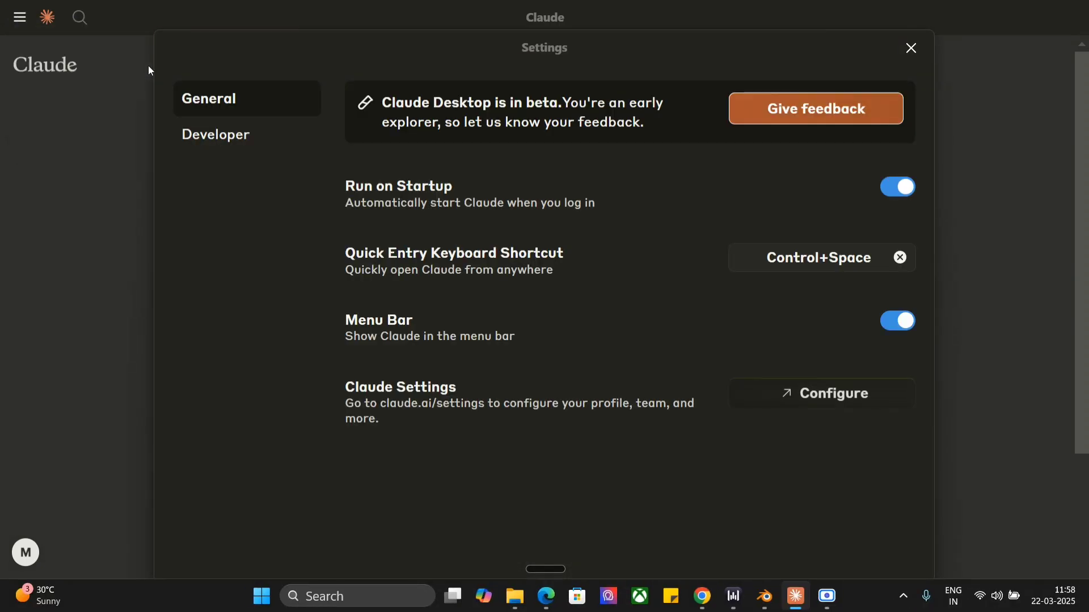
click(231, 142)
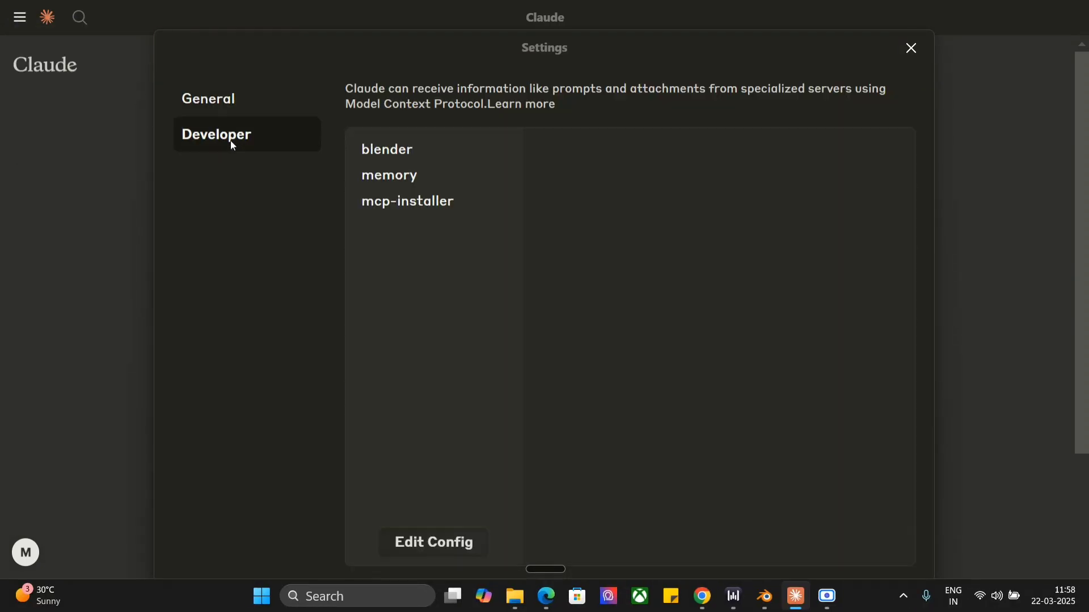
click(448, 543)
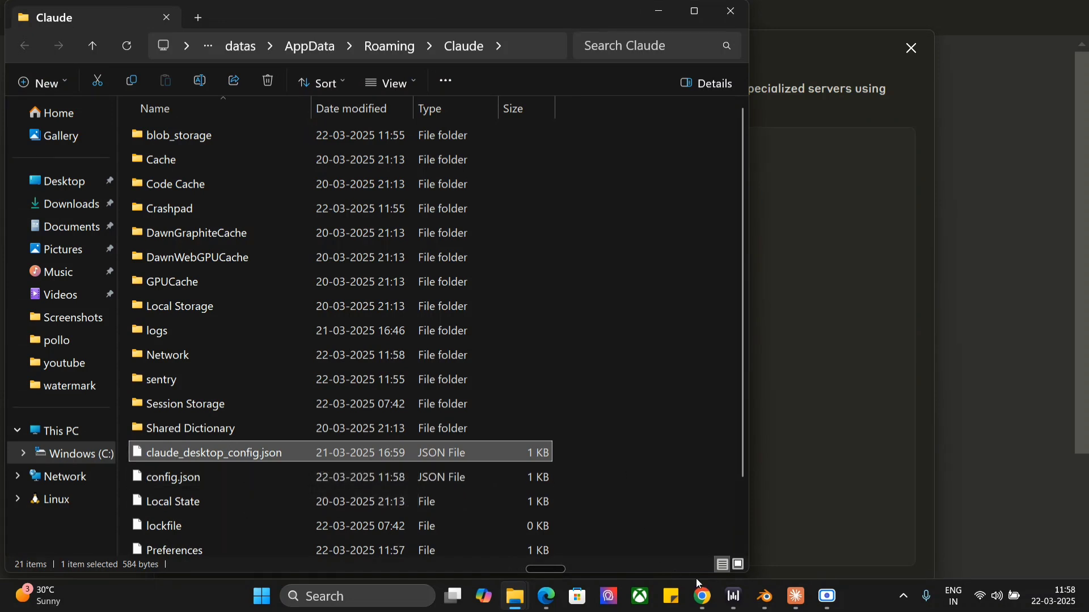
- Copy the four Node.js verification commands from the guide's Prerequisites code block
mouse_move(702, 594)
click(624, 522)
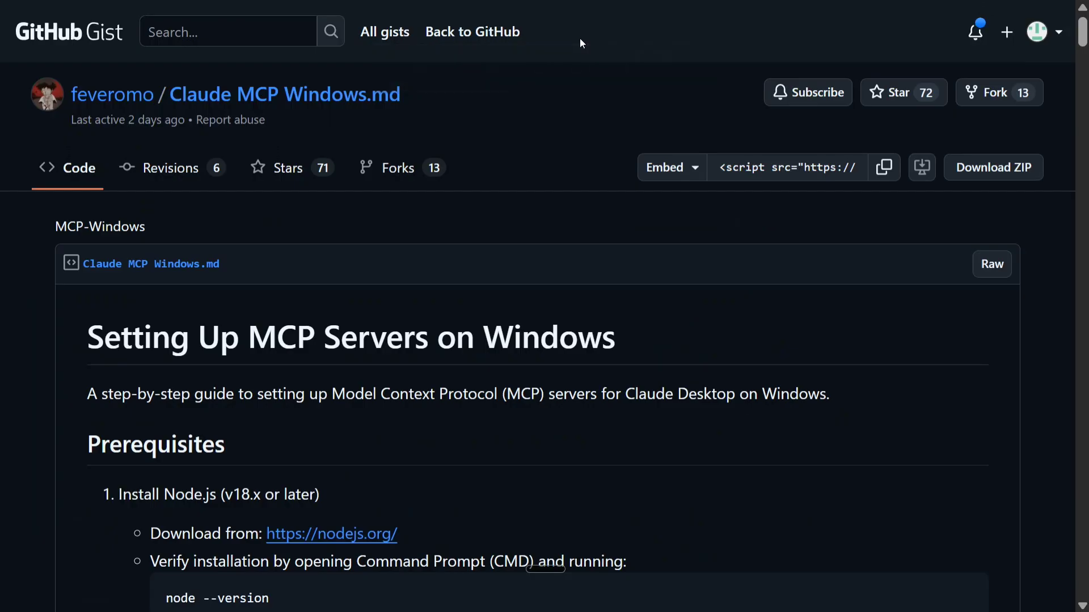
scroll(338, 415, down, 3)
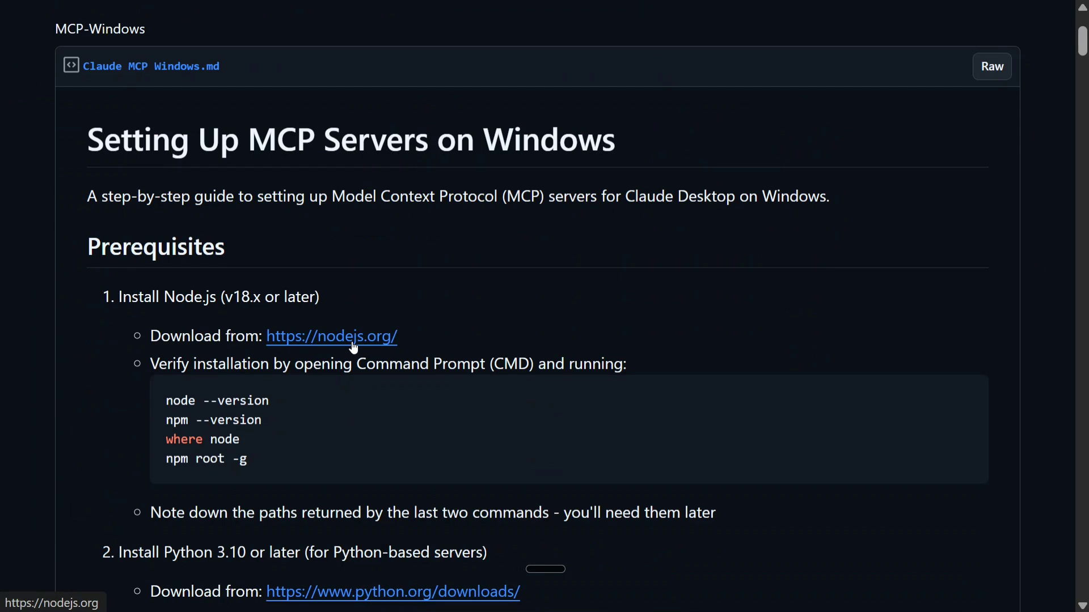
drag(248, 461, 166, 400)
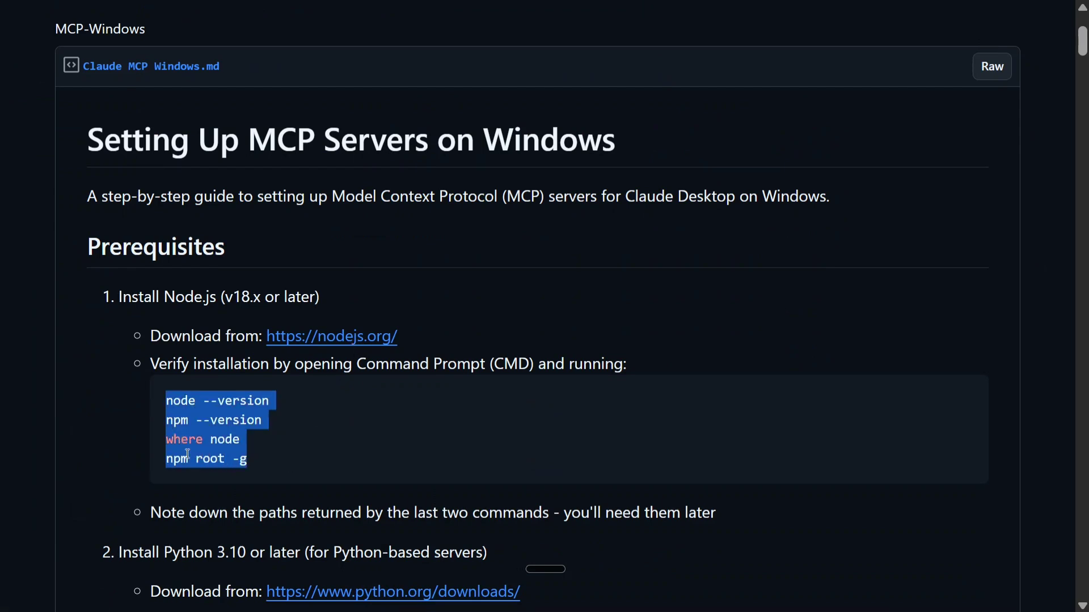
click(295, 453)
drag(235, 442, 162, 440)
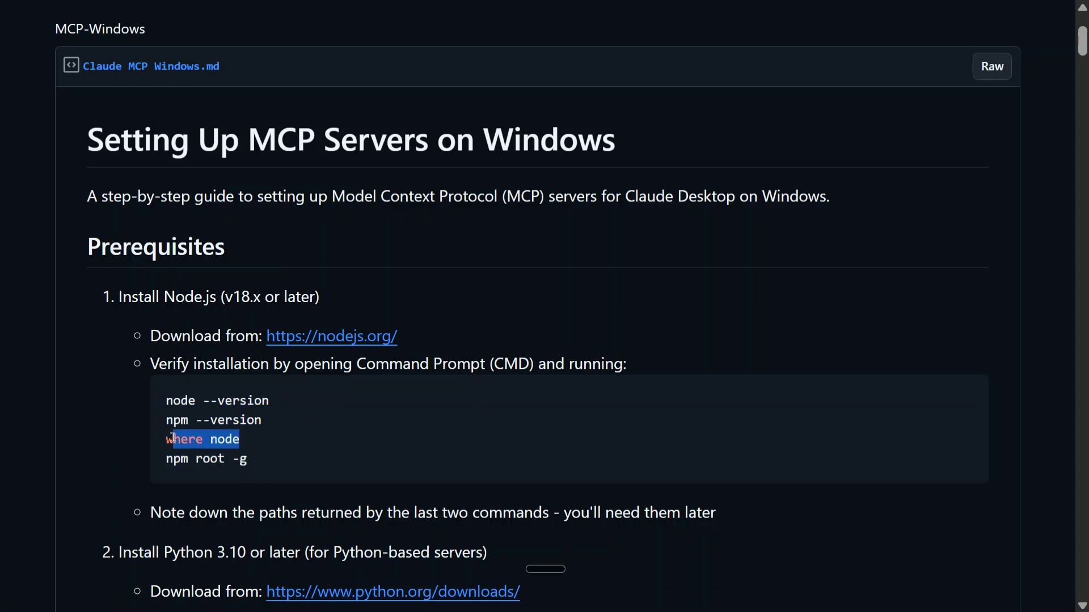
click(268, 451)
drag(267, 466, 164, 390)
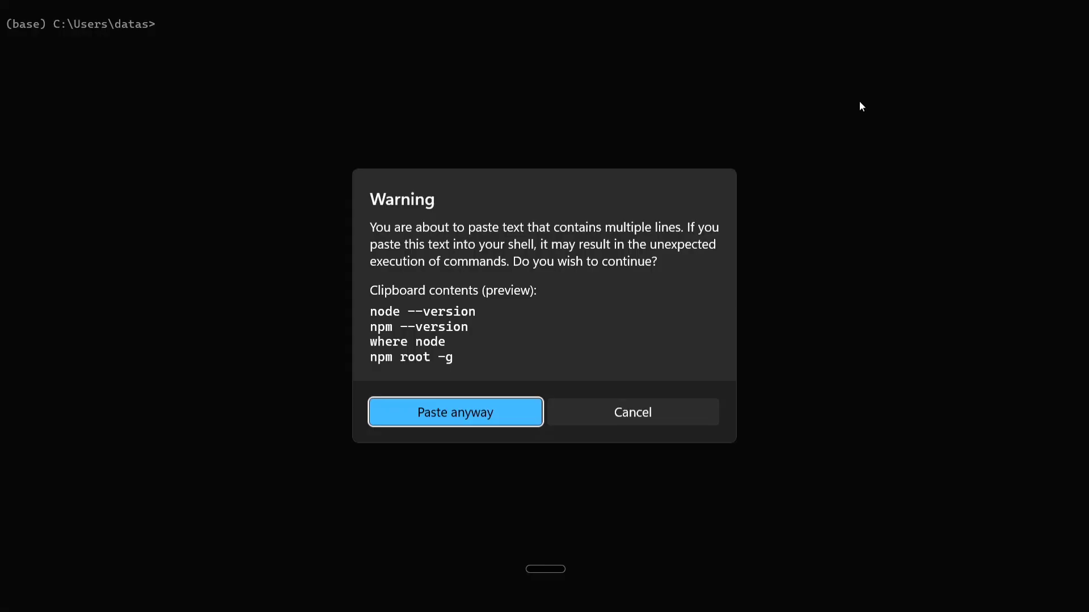
- Run the pasted Node.js checks, copy the node.exe path, and return to the Gist guide
click(455, 412)
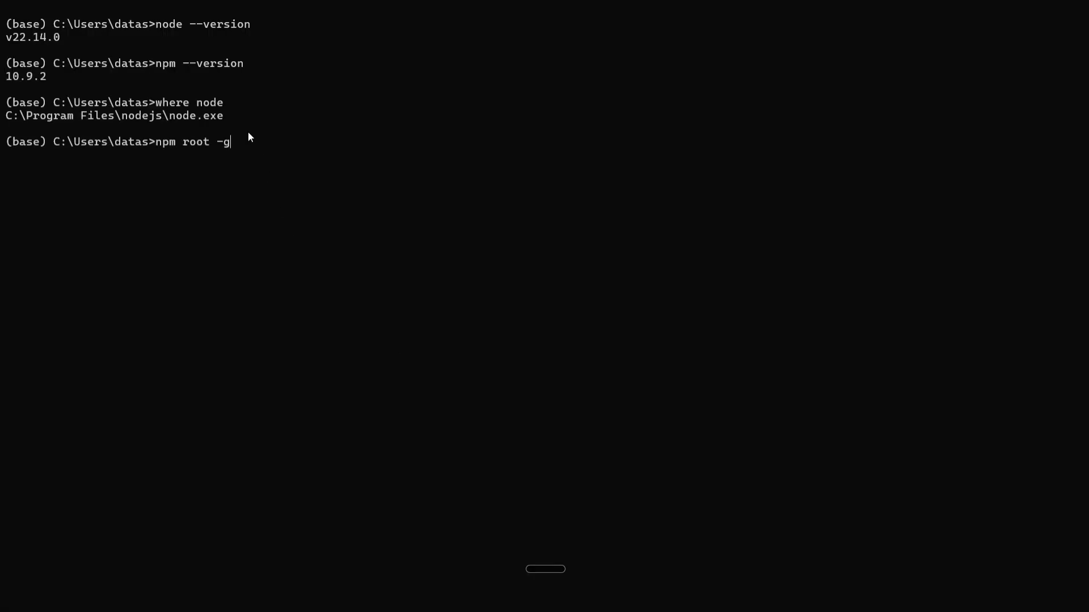
drag(234, 118, 6, 122)
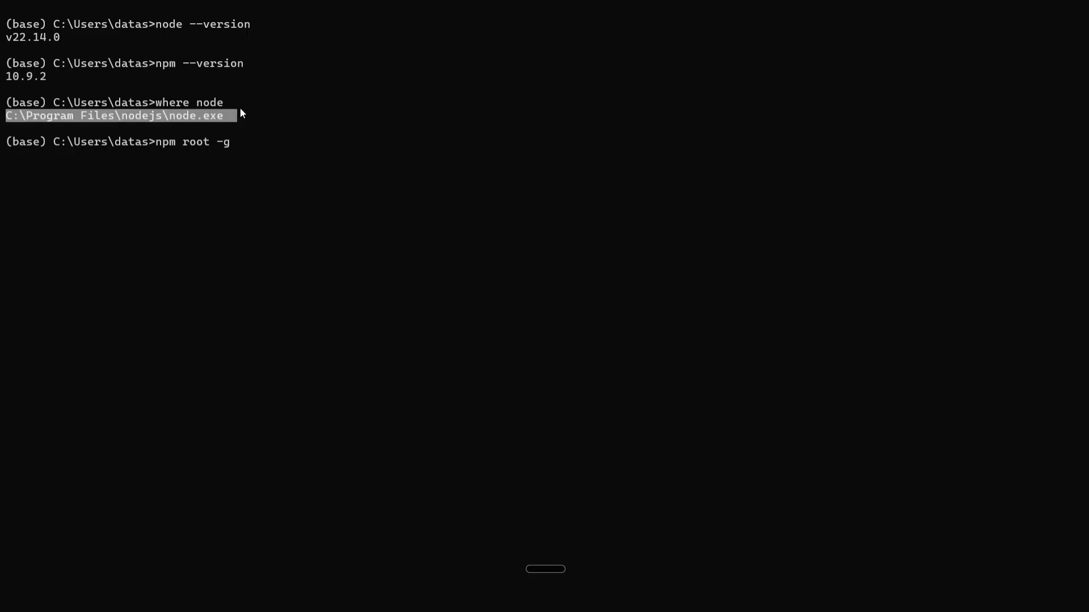
key(ctrl+c)
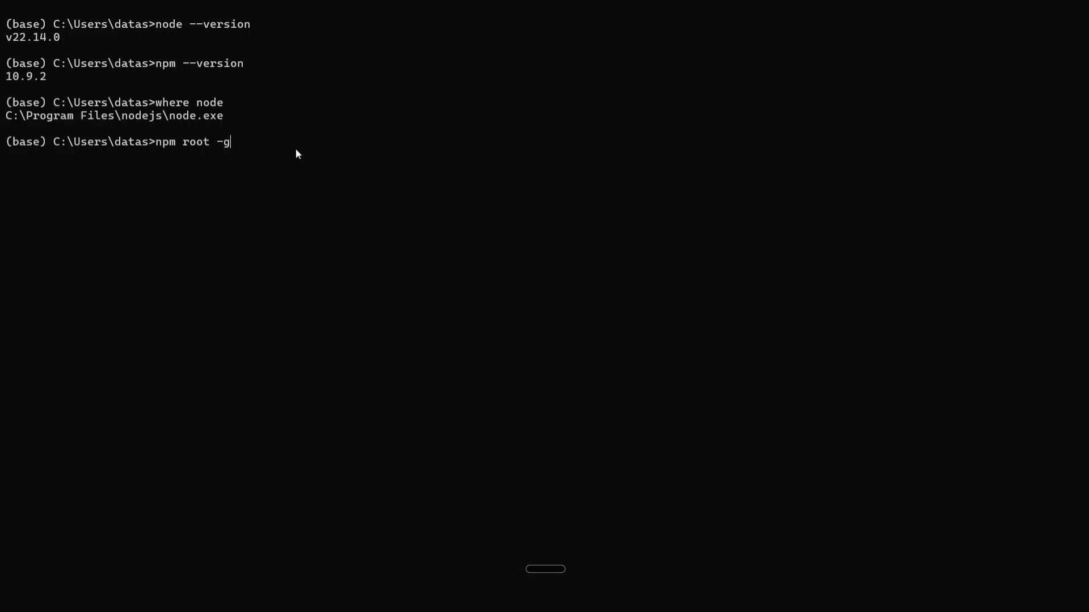
key(Return)
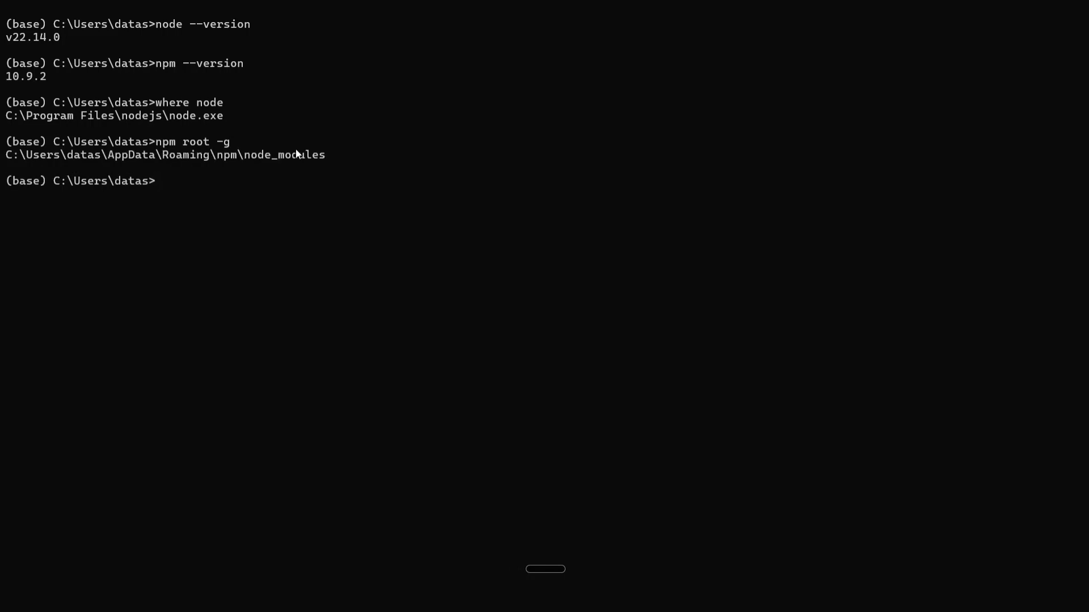
key(alt+Tab)
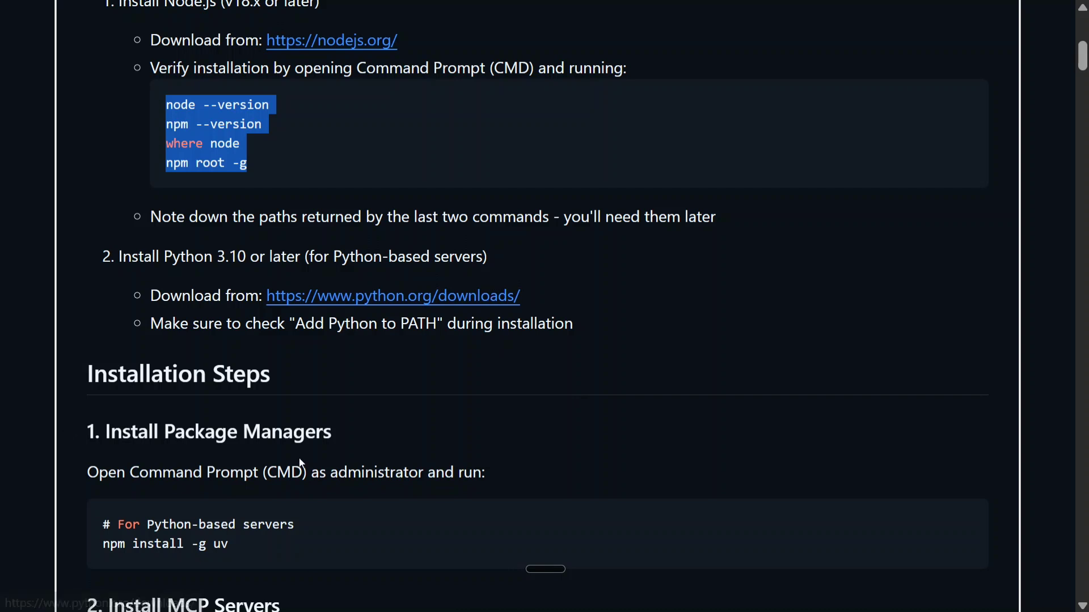
- Select the npm install -g uv command and bring installation Options A, B and C into view
scroll(341, 448, down, 2)
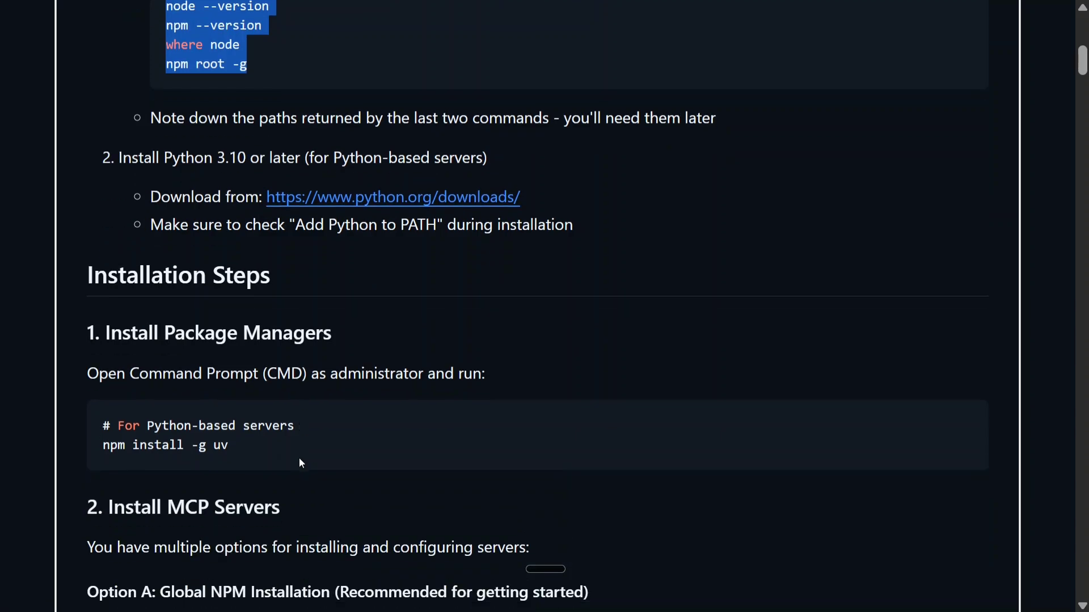
drag(251, 447, 70, 445)
click(238, 444)
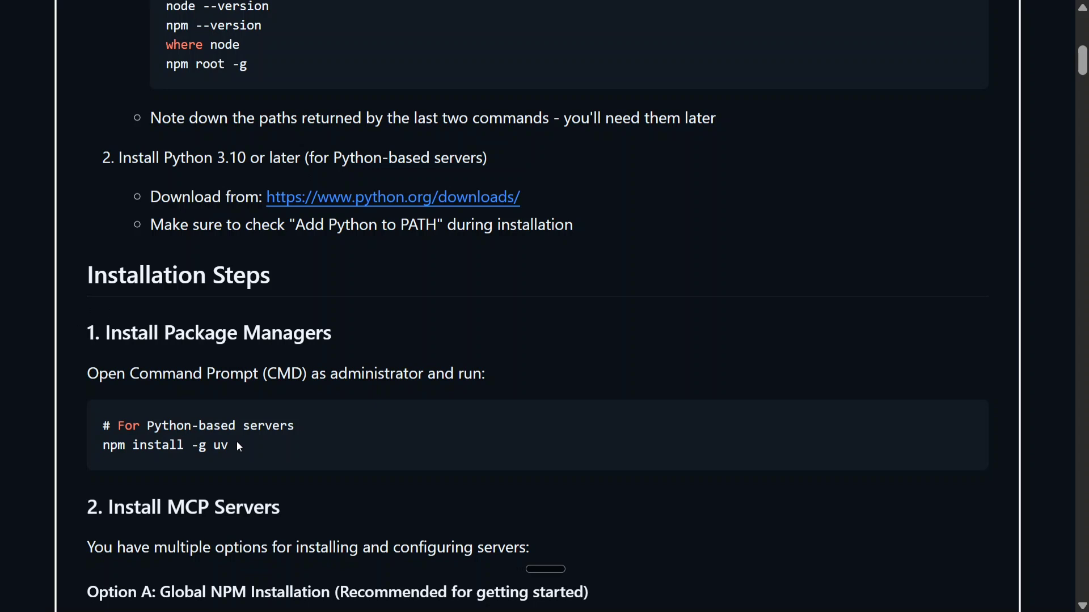
drag(238, 445, 97, 454)
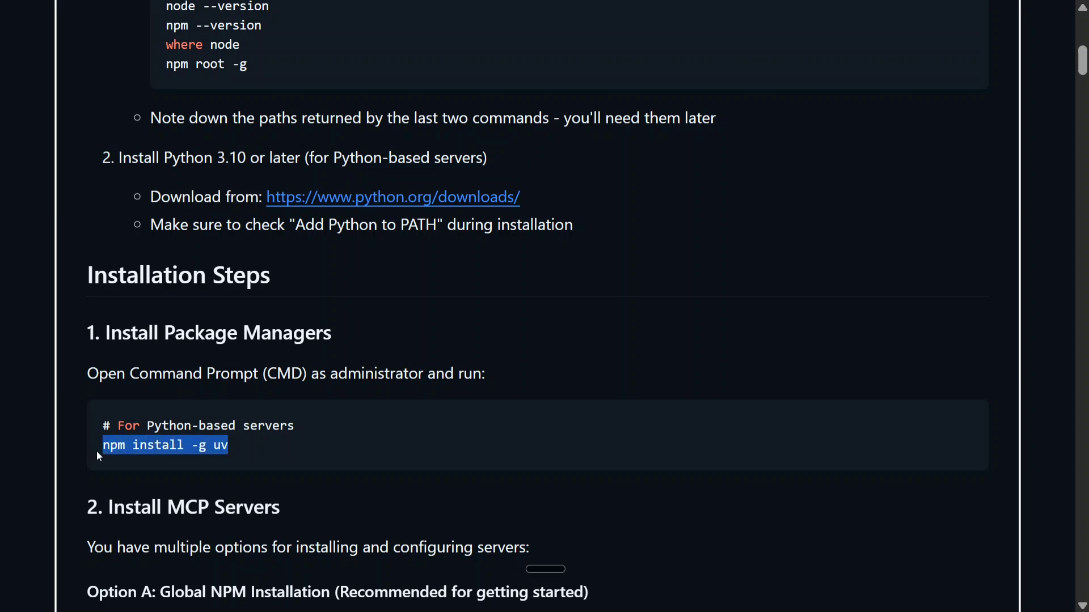
scroll(251, 450, down, 10)
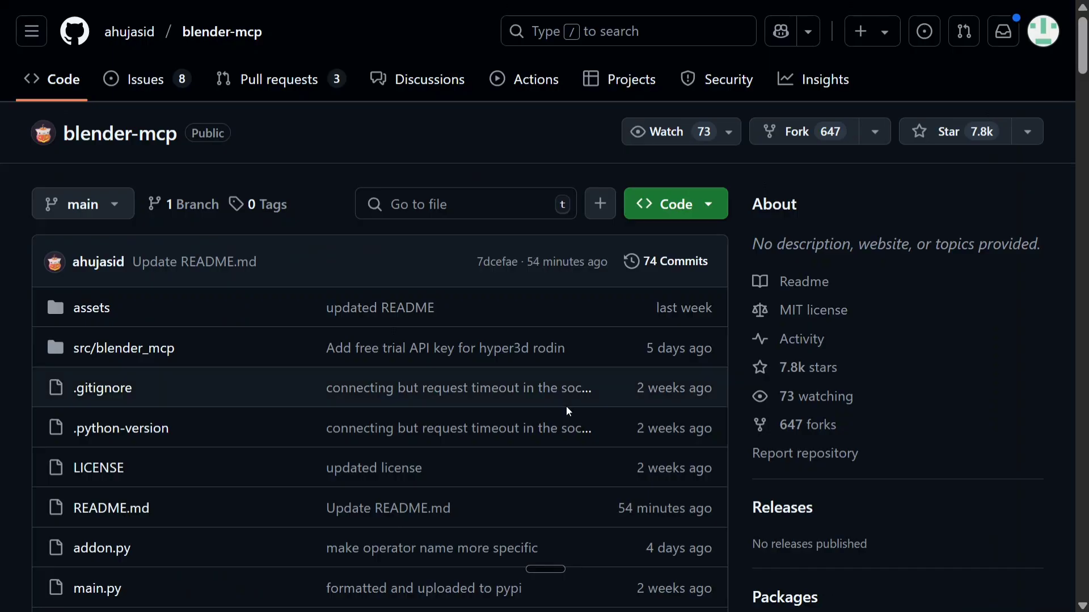
- Inspect the README's Claude for Desktop Integration settings path and blender mcpServers JSON example
scroll(340, 311, down, 20)
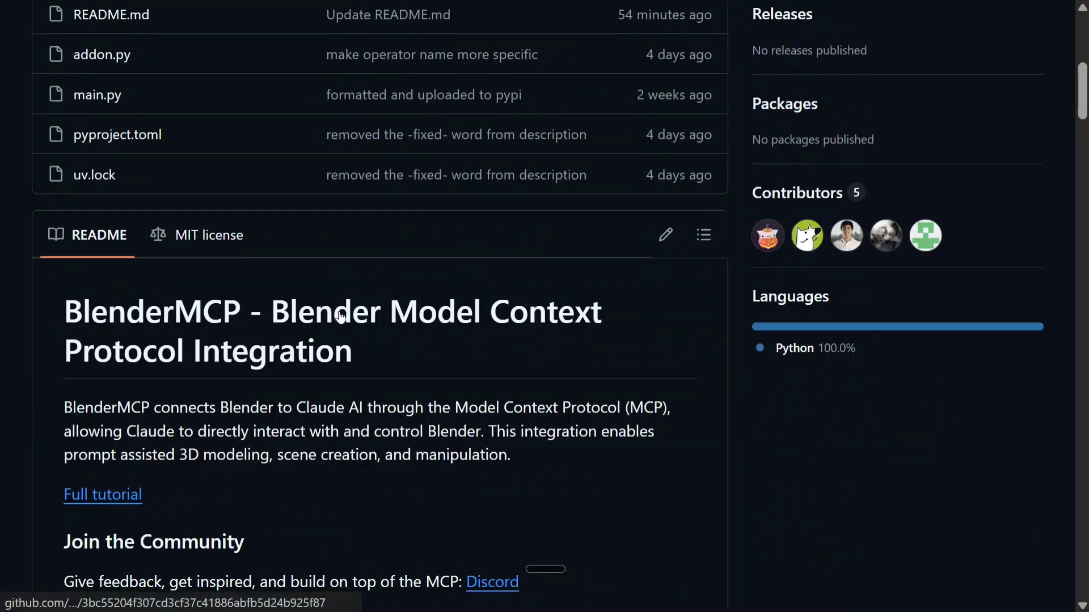
scroll(340, 311, down, 7)
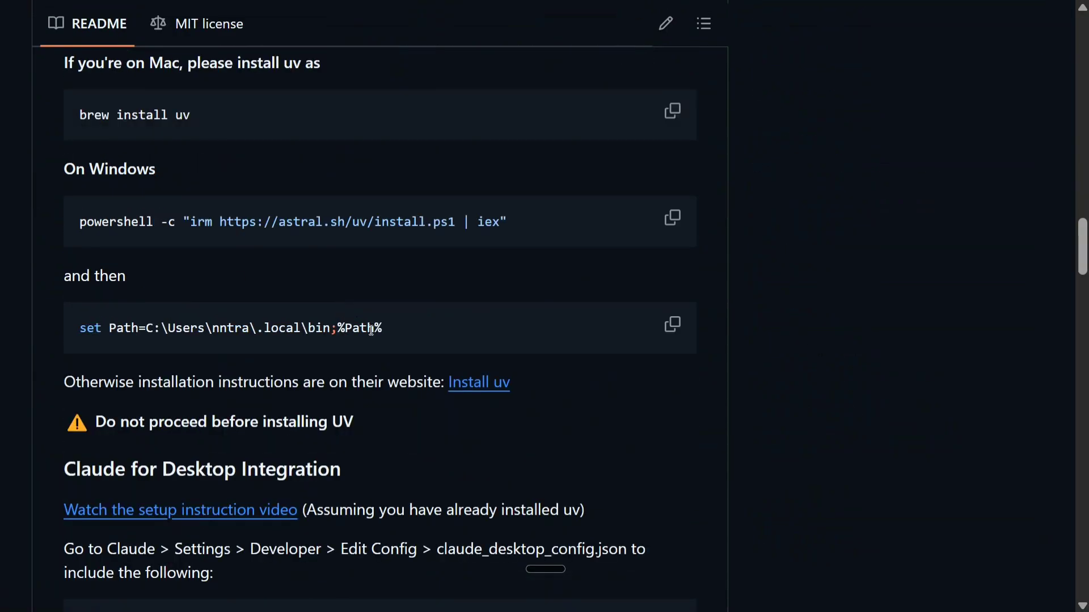
scroll(369, 332, down, 15)
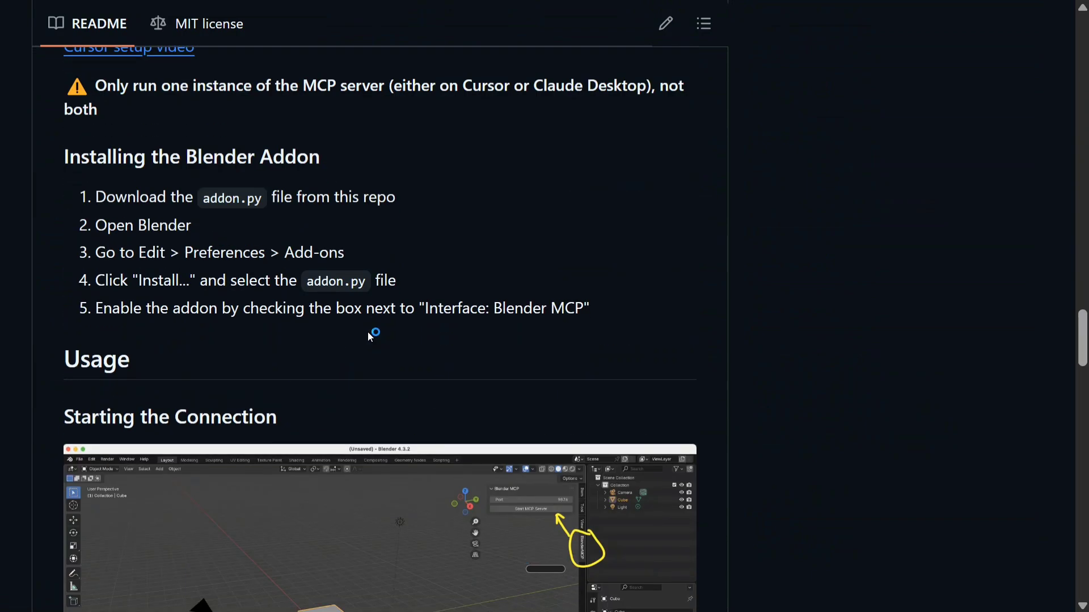
scroll(368, 333, up, 8)
scroll(370, 337, up, 2)
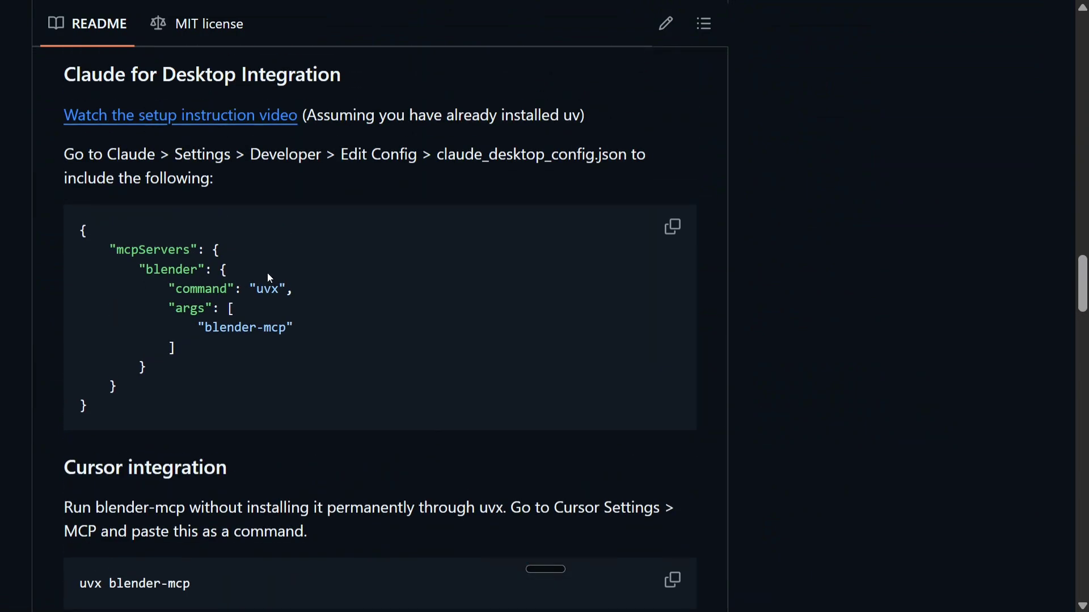
drag(192, 162, 630, 163)
click(433, 152)
click(424, 318)
drag(127, 425, 67, 224)
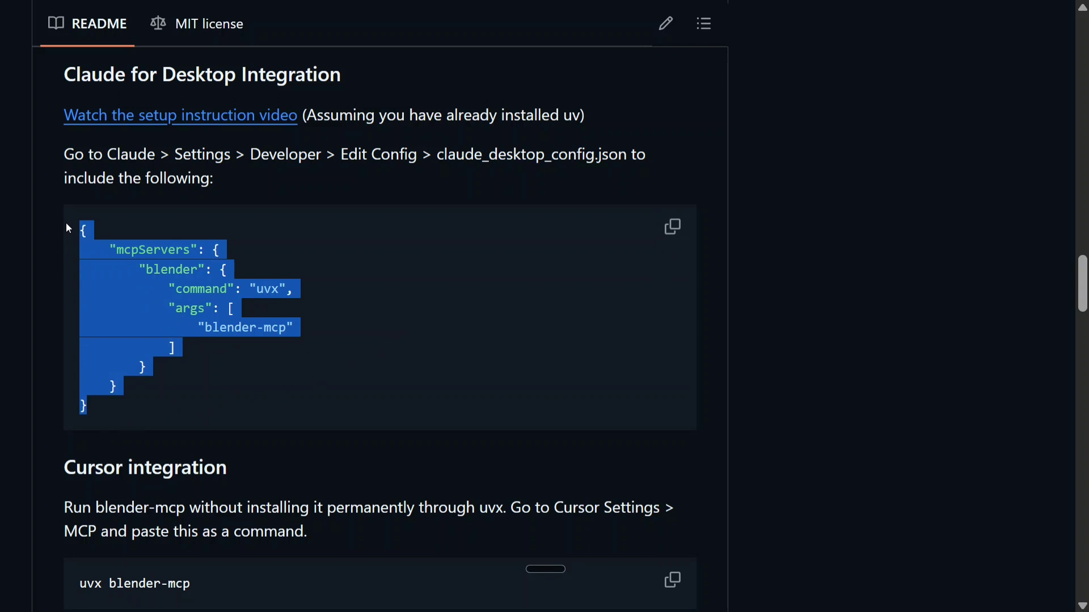
click(294, 357)
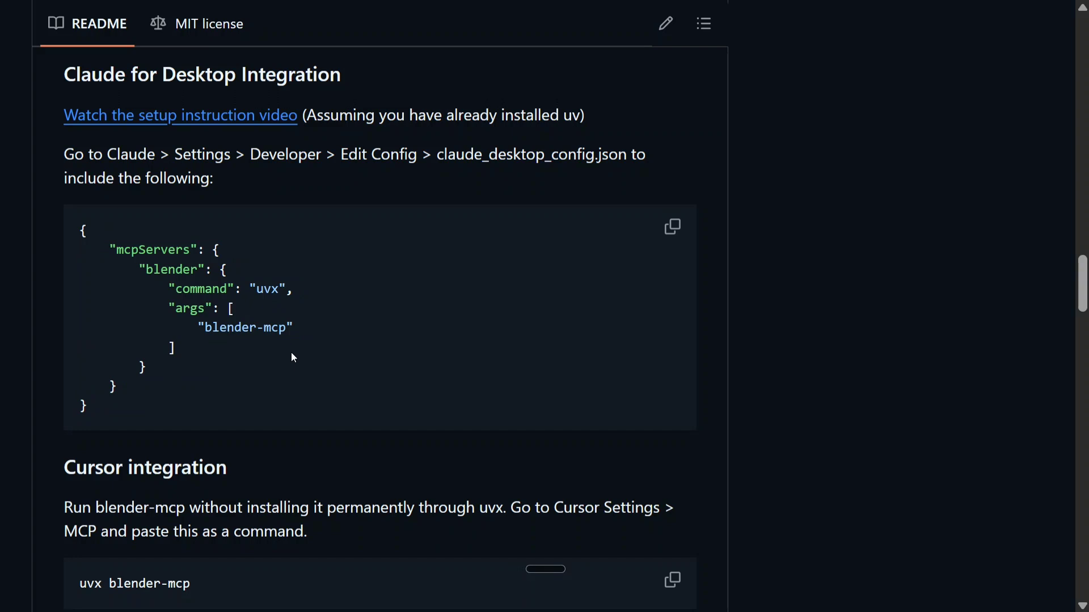
- Inspect the blender server's anaconda3\Scripts\uvx.exe command path on line 5 of claude_desktop_config.json
key(alt+Tab)
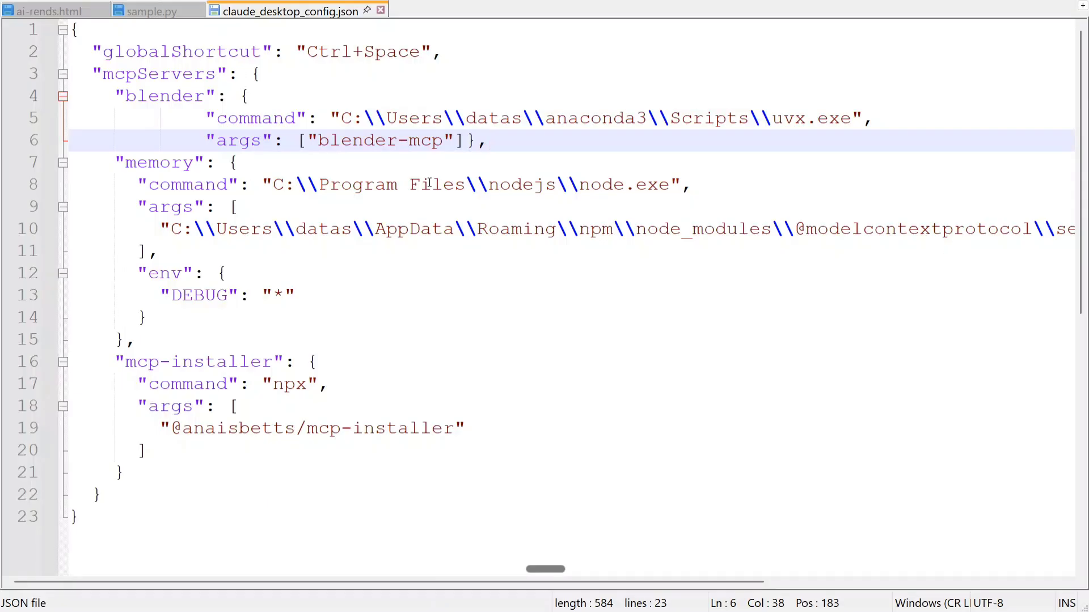
click(429, 183)
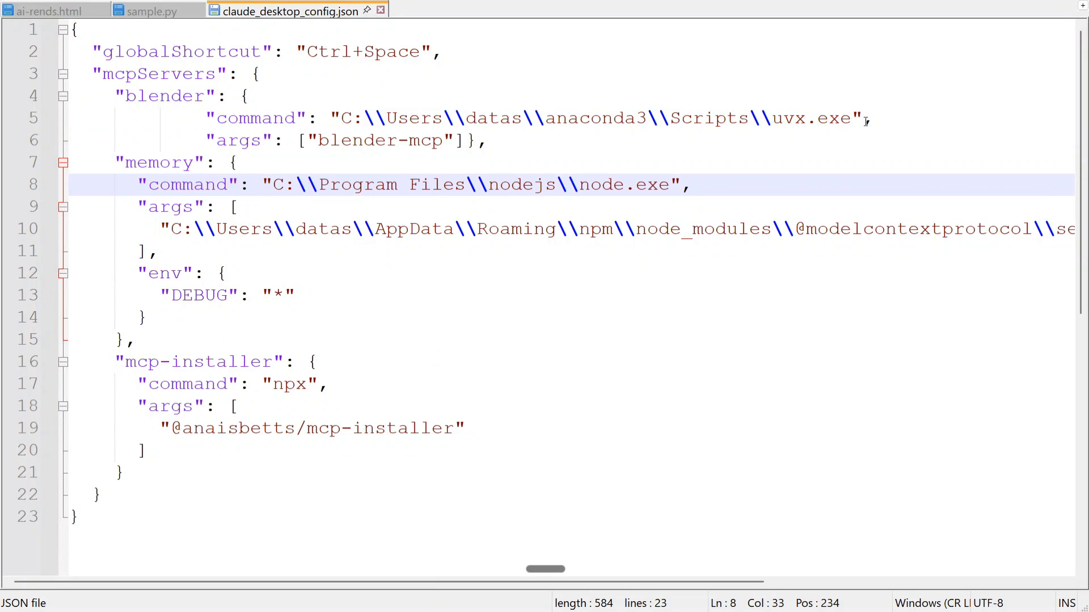
drag(853, 118, 347, 125)
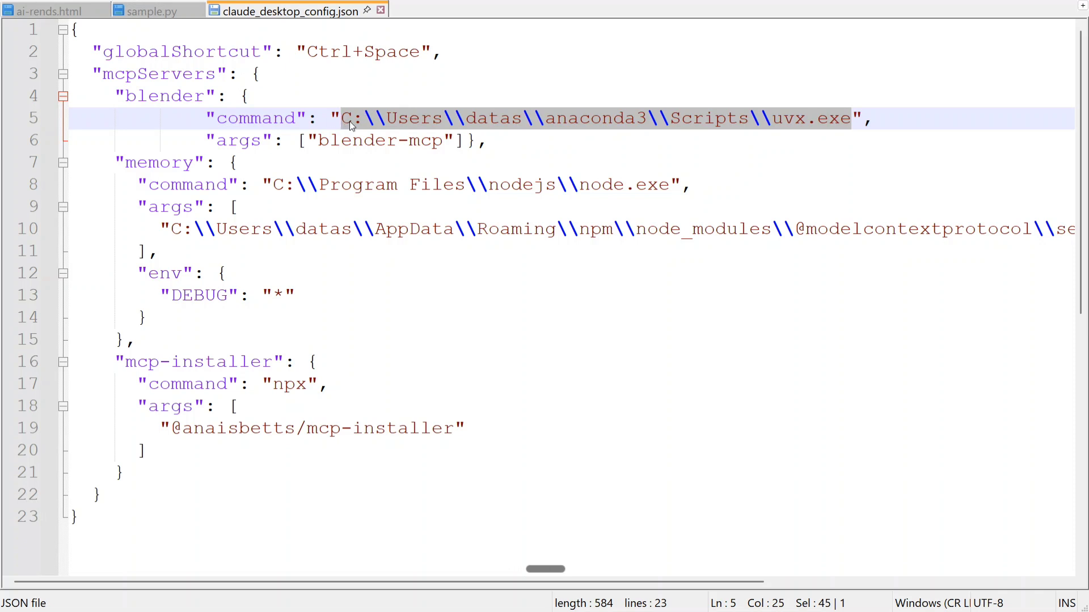
click(347, 120)
drag(342, 119, 376, 119)
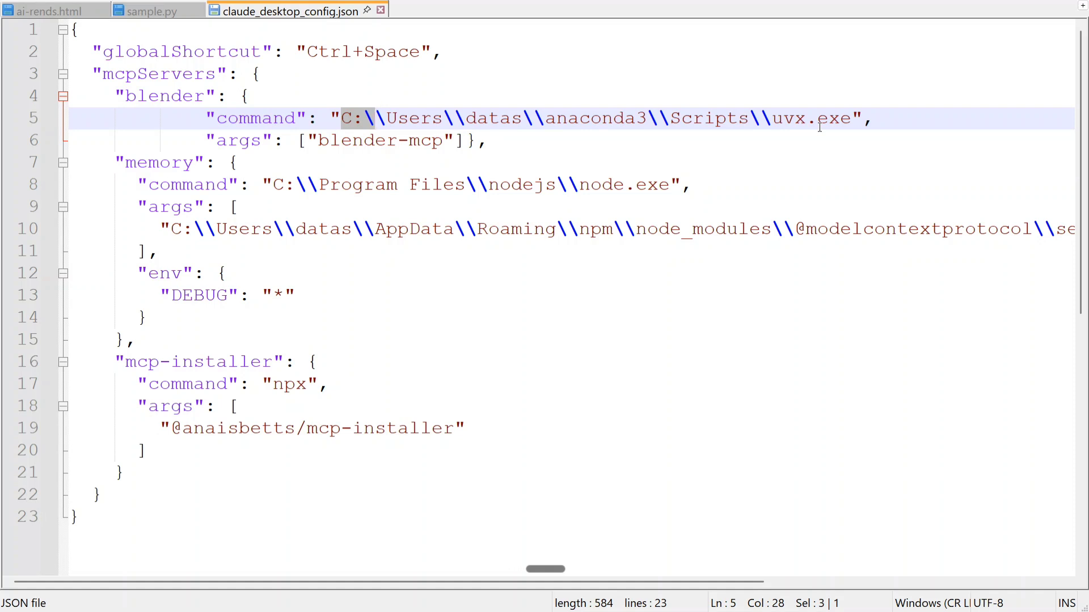
double_click(658, 118)
click(382, 116)
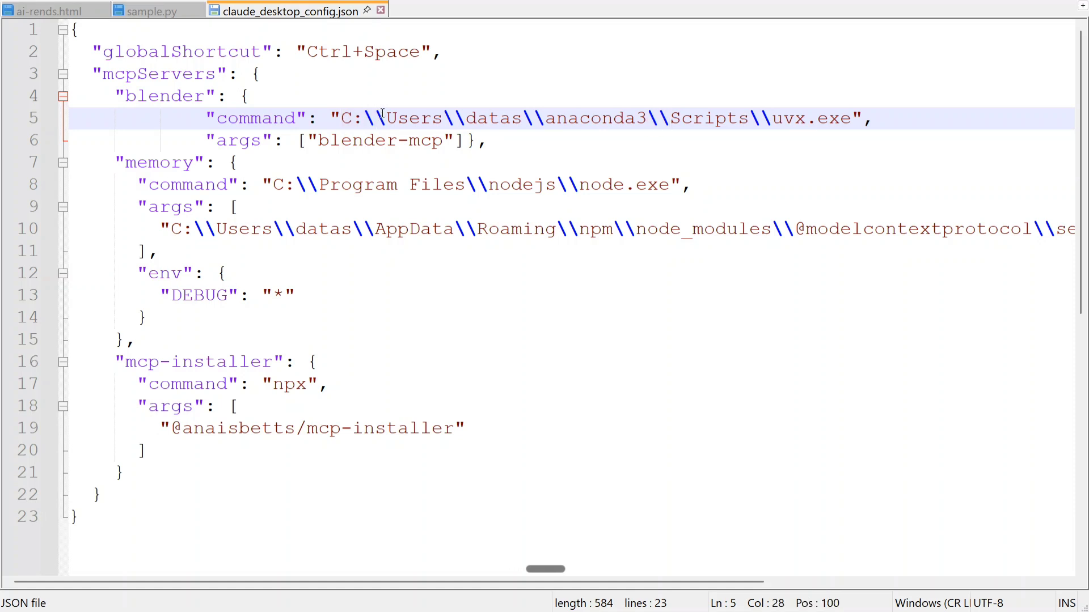
drag(873, 118, 350, 118)
click(423, 118)
click(523, 118)
drag(522, 118, 465, 119)
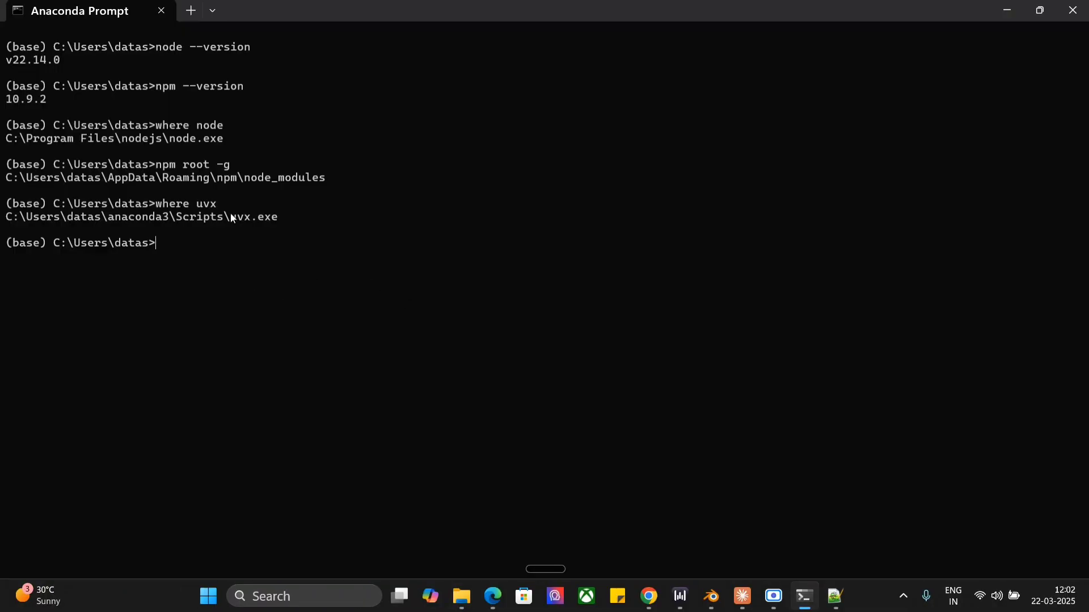
- Copy the anaconda3\Scripts\uvx.exe path printed by where uvx
drag(2, 222, 179, 226)
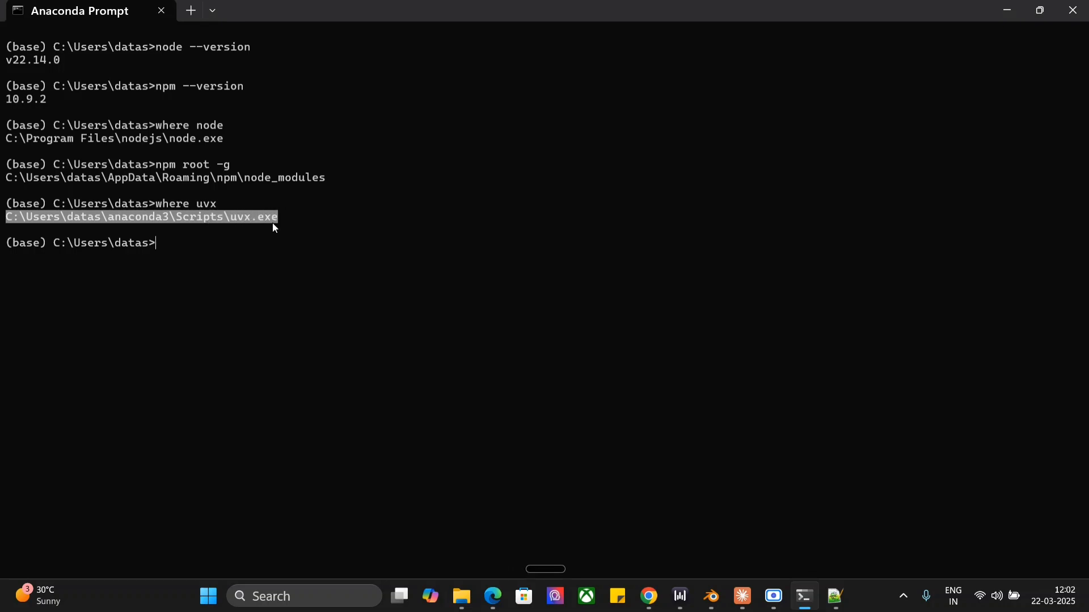
key(ctrl+c)
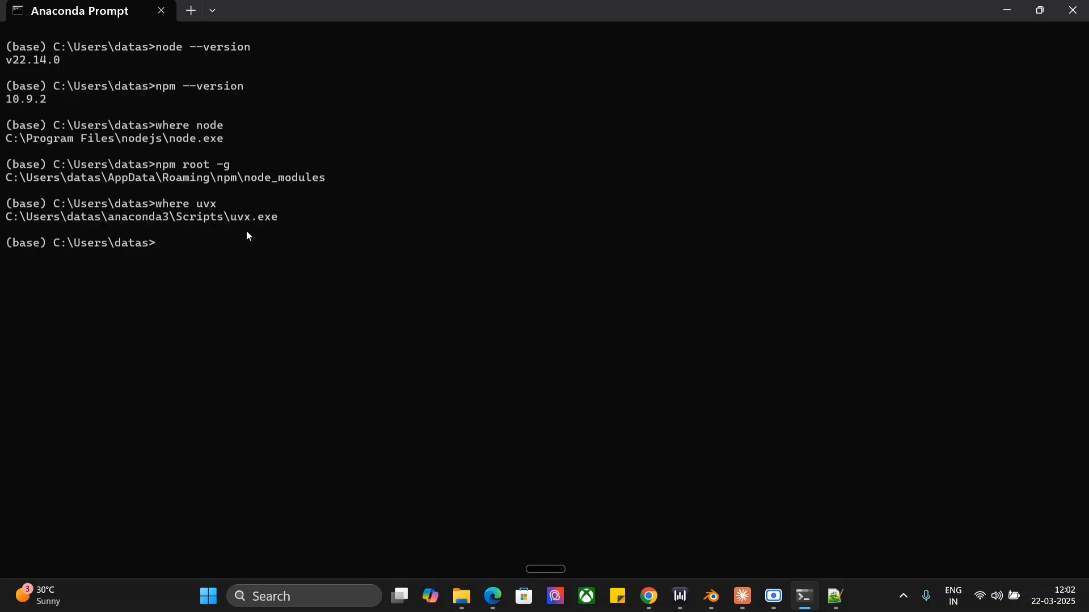
drag(278, 219, 11, 225)
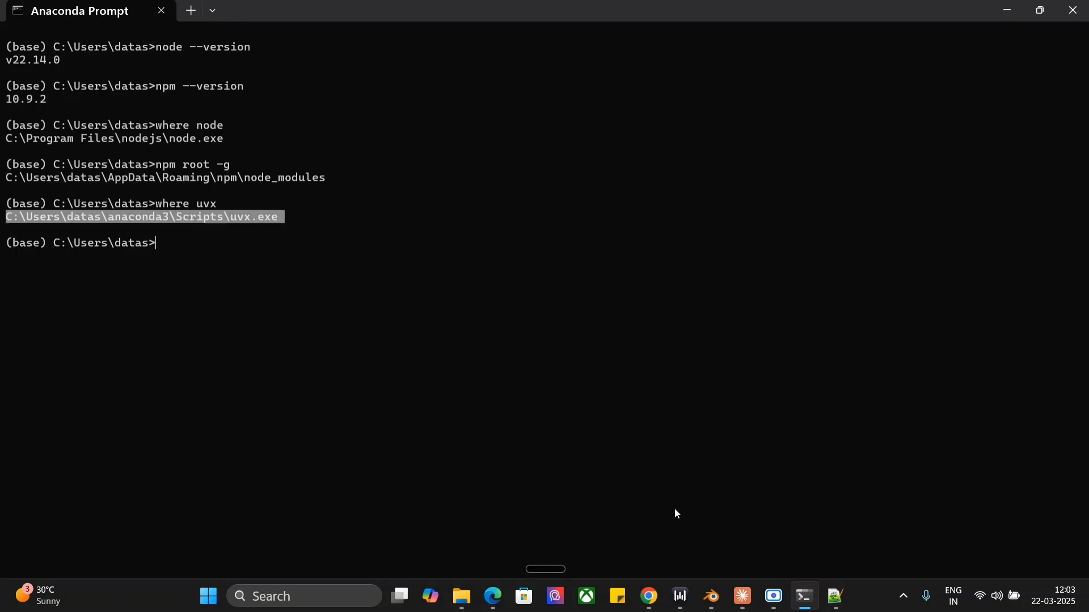
- Select the README's JSON config example and its plain "uvx" command for comparison
click(586, 532)
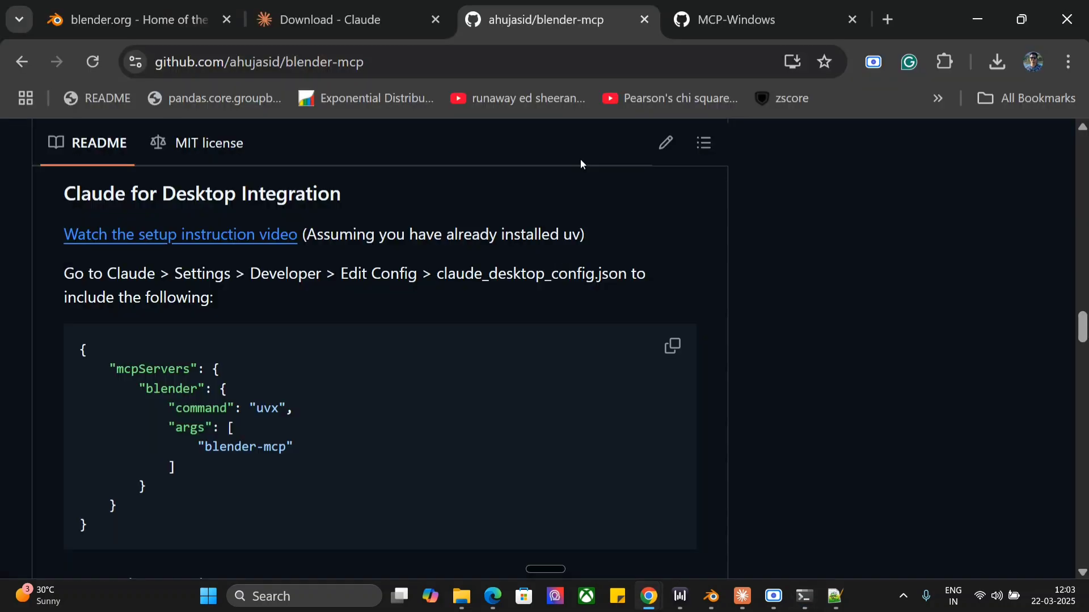
scroll(282, 468, down, 2)
drag(94, 431, 68, 257)
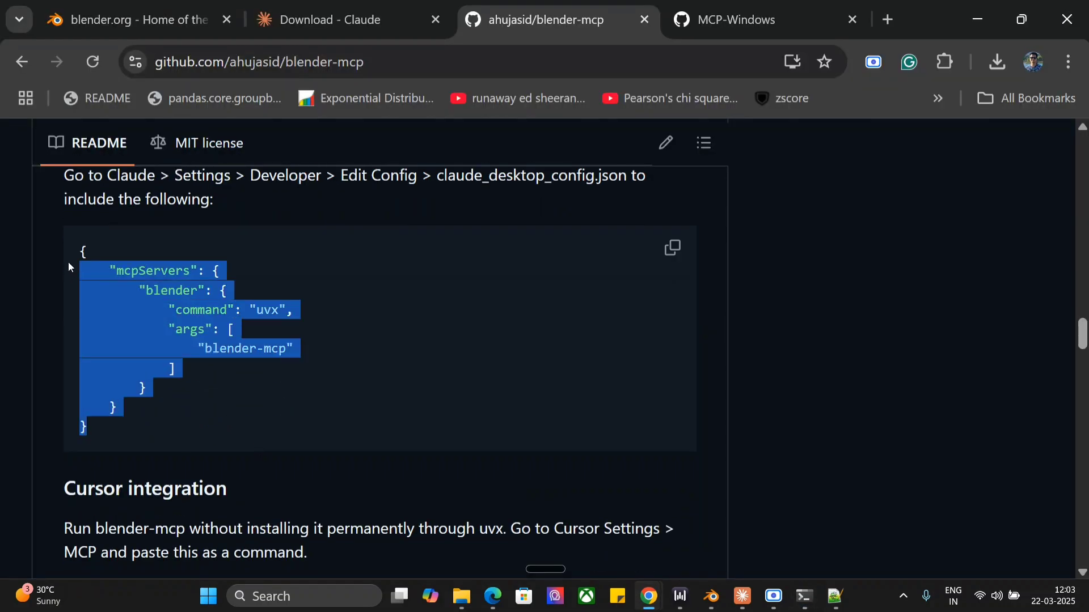
drag(279, 310, 260, 312)
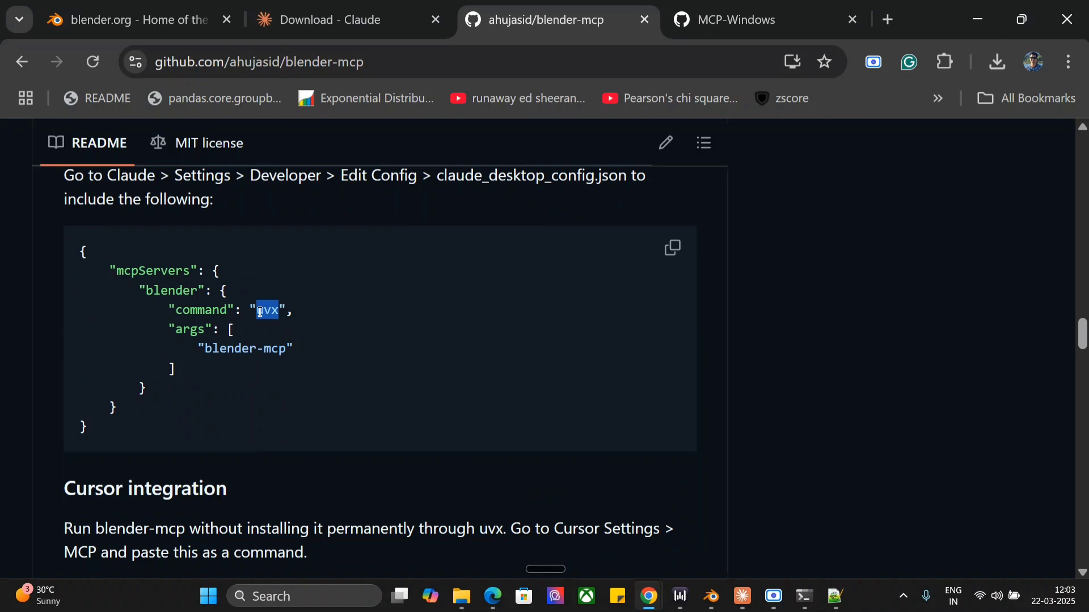
- Close Claude's Developer settings, exit full screen and maximize the window
click(742, 596)
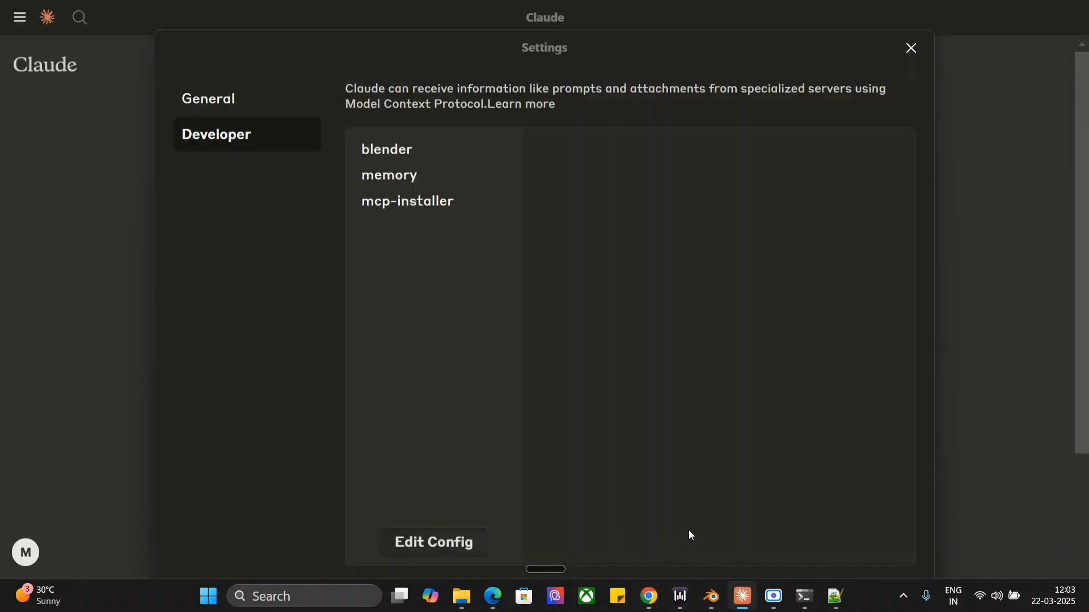
click(836, 597)
click(607, 401)
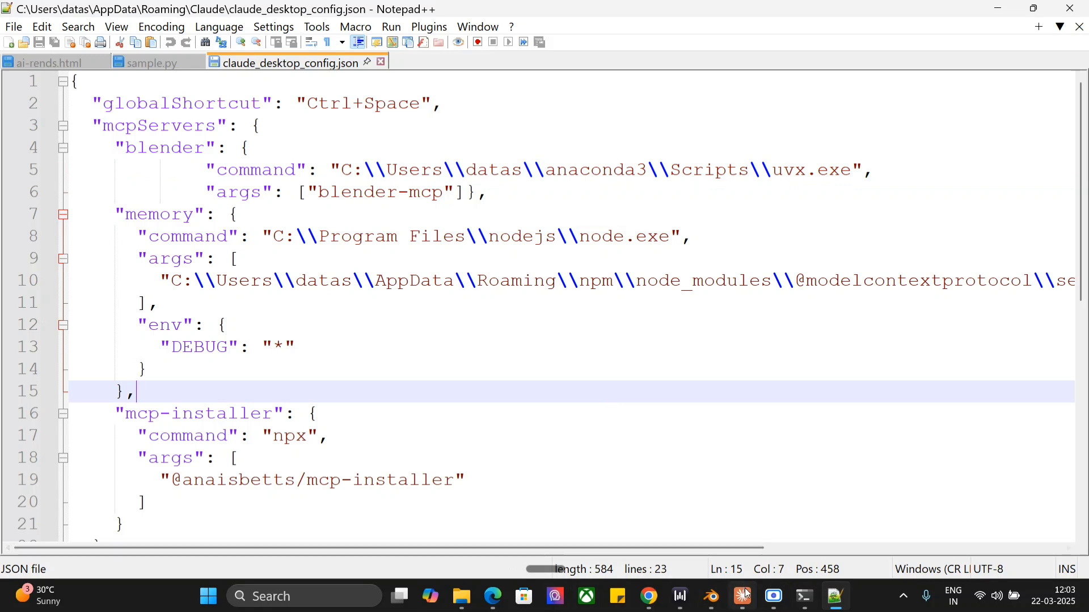
mouse_move(743, 596)
click(745, 553)
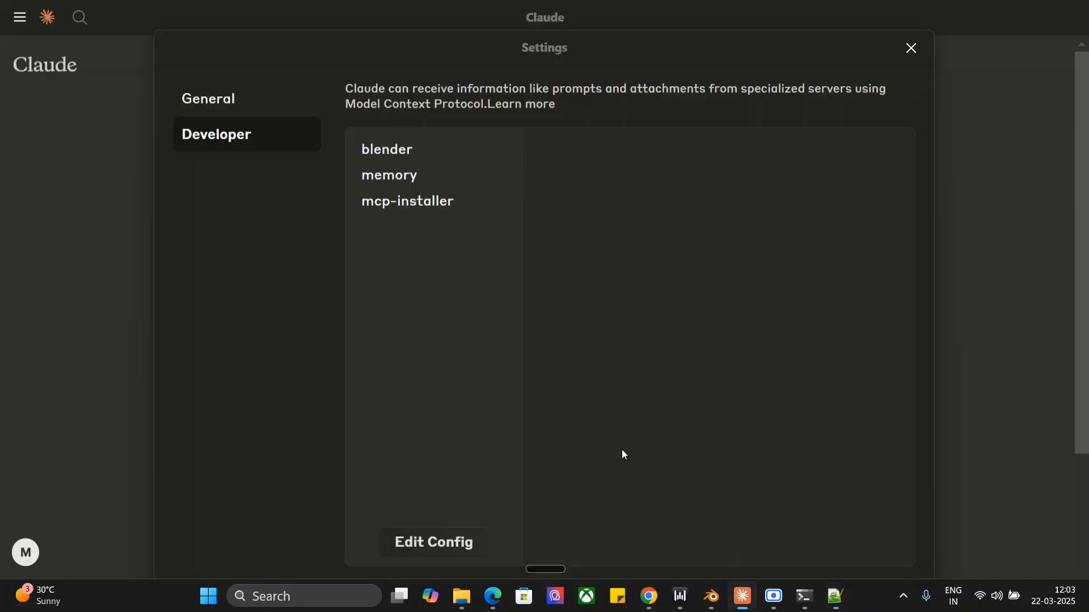
click(910, 57)
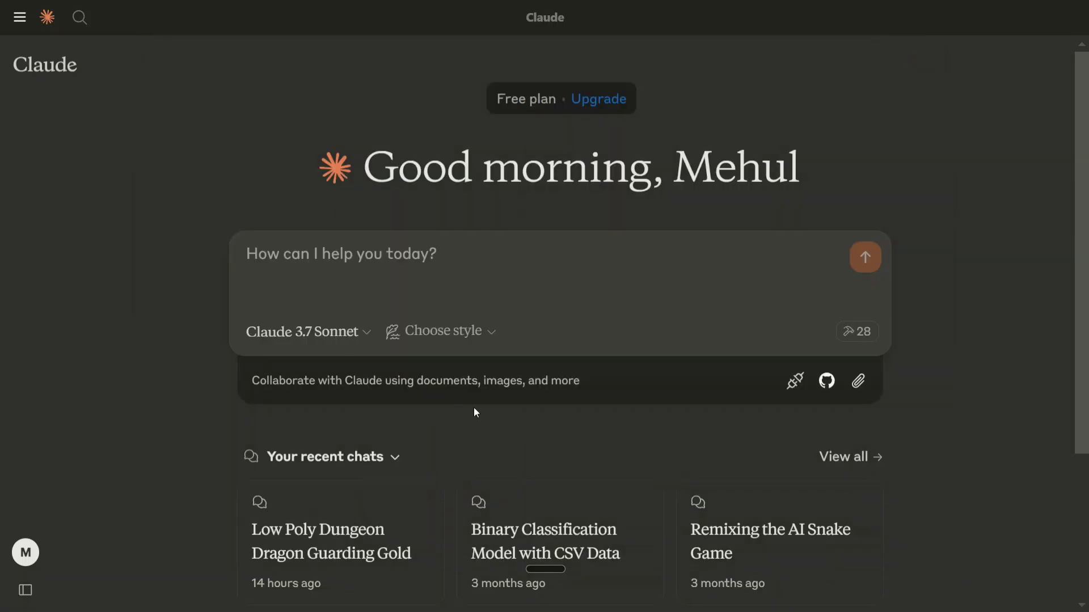
key(F11)
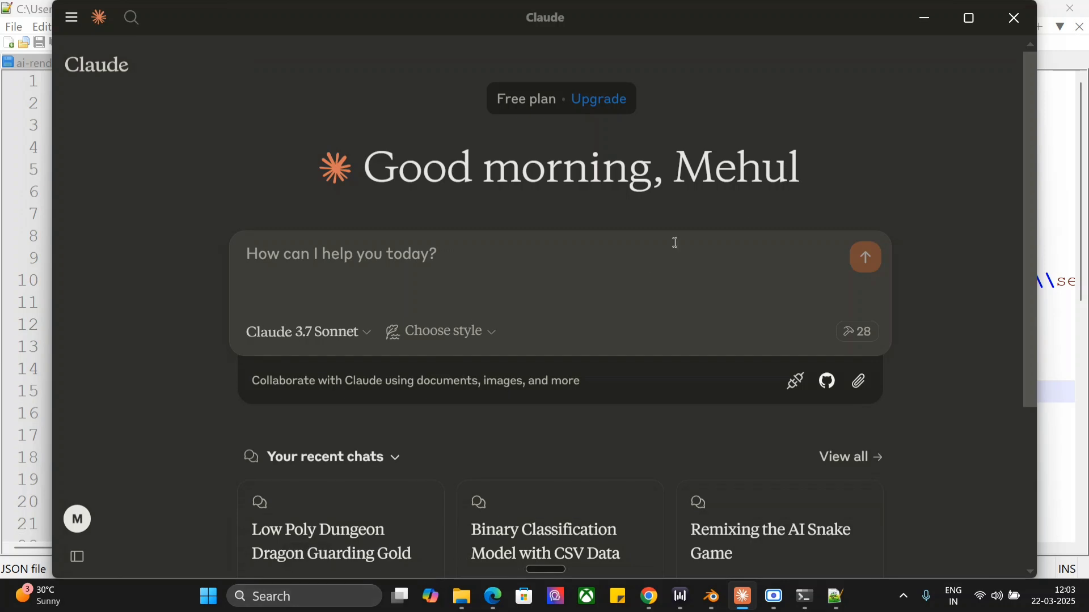
click(971, 19)
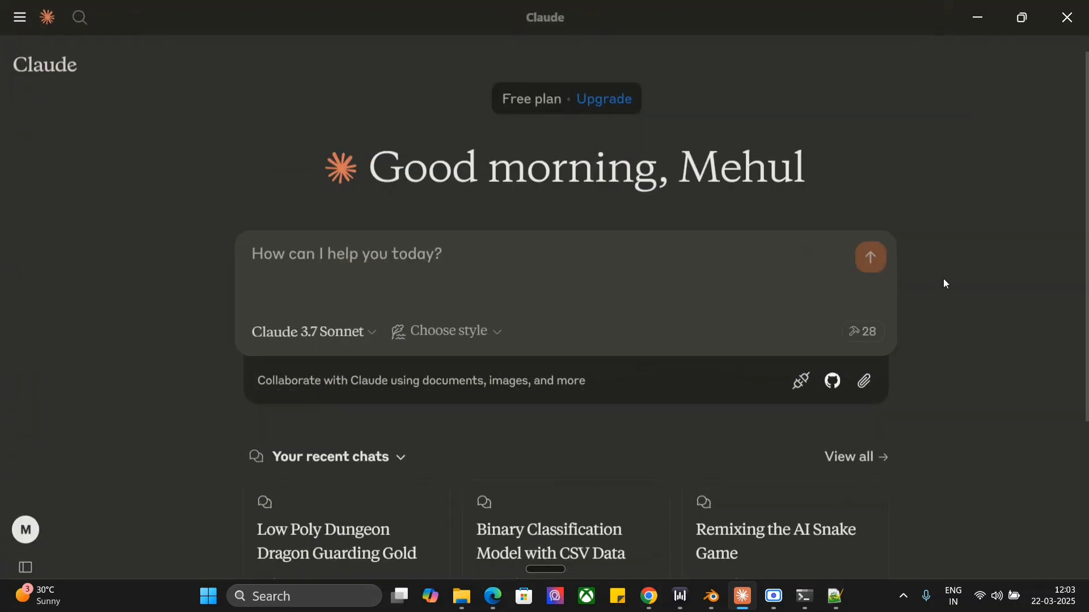
- Check the 28 available MCP tools list for blender's set_material and set_texture
click(863, 331)
scroll(550, 363, down, 5)
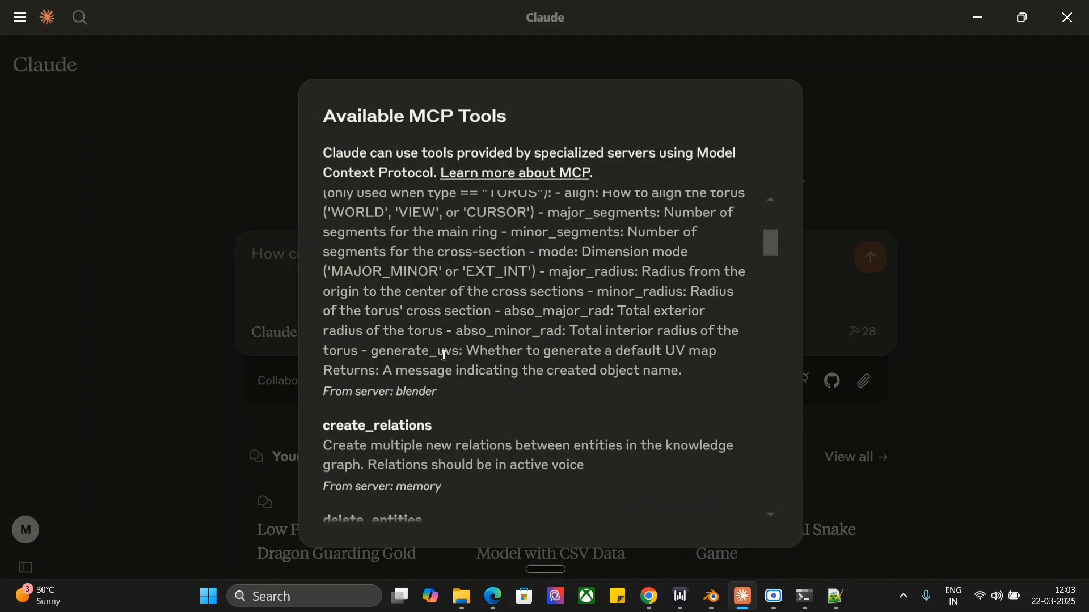
scroll(450, 391, down, 10)
scroll(454, 393, down, 10)
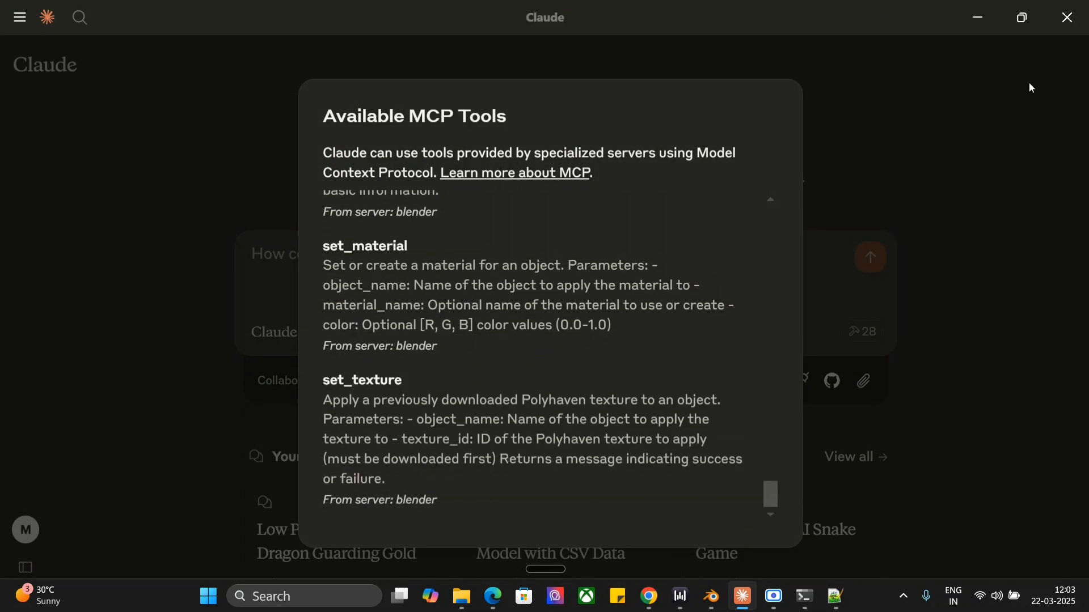
click(943, 122)
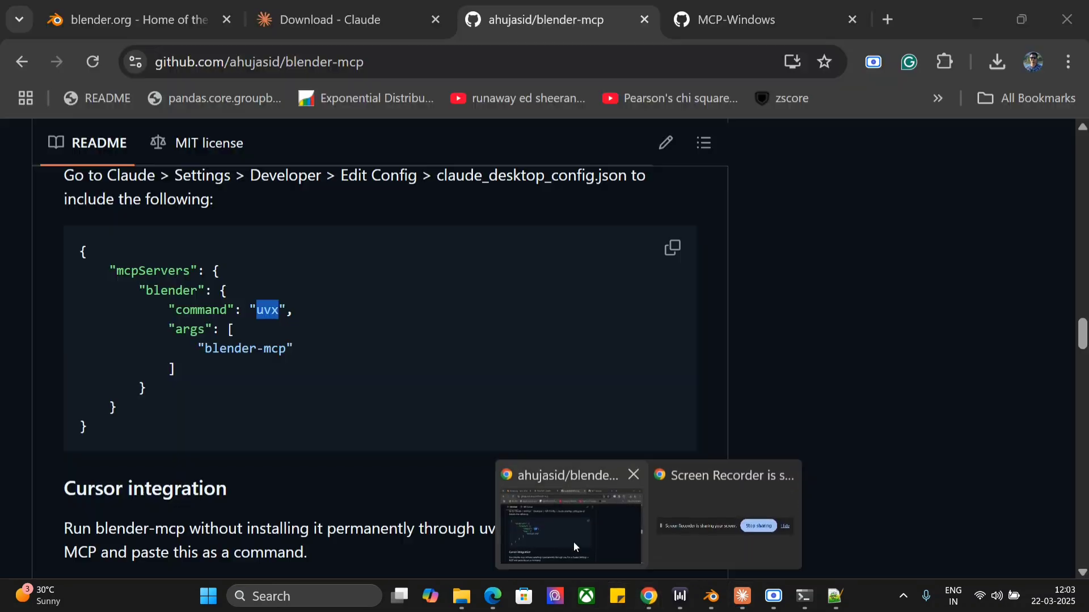
- Open addon.py from the blender-mcp GitHub repository in full screen and download the raw file
click(573, 542)
scroll(508, 335, up, 10)
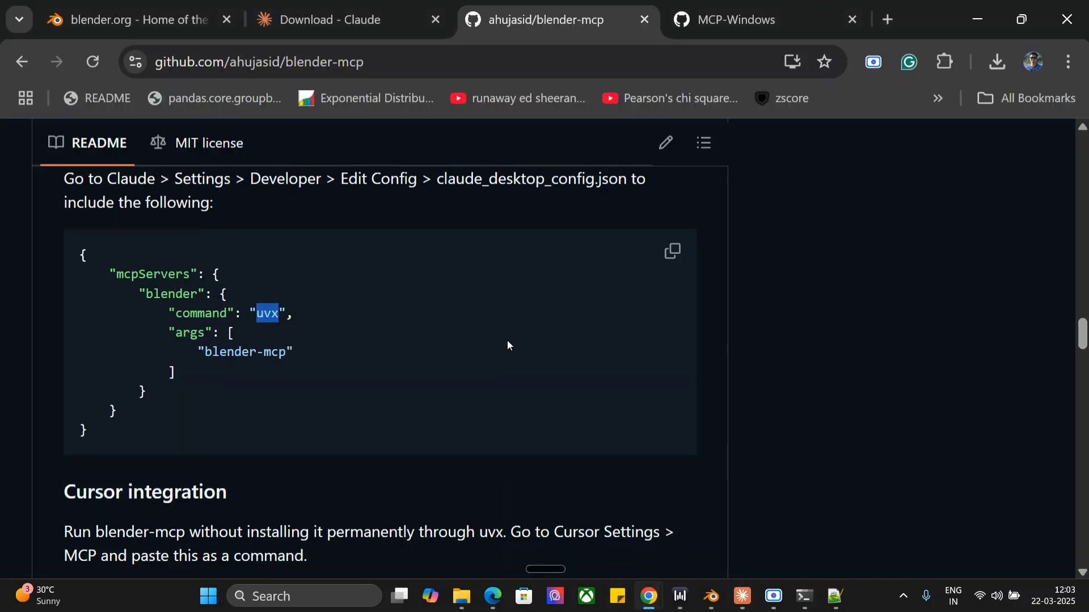
scroll(509, 337, up, 15)
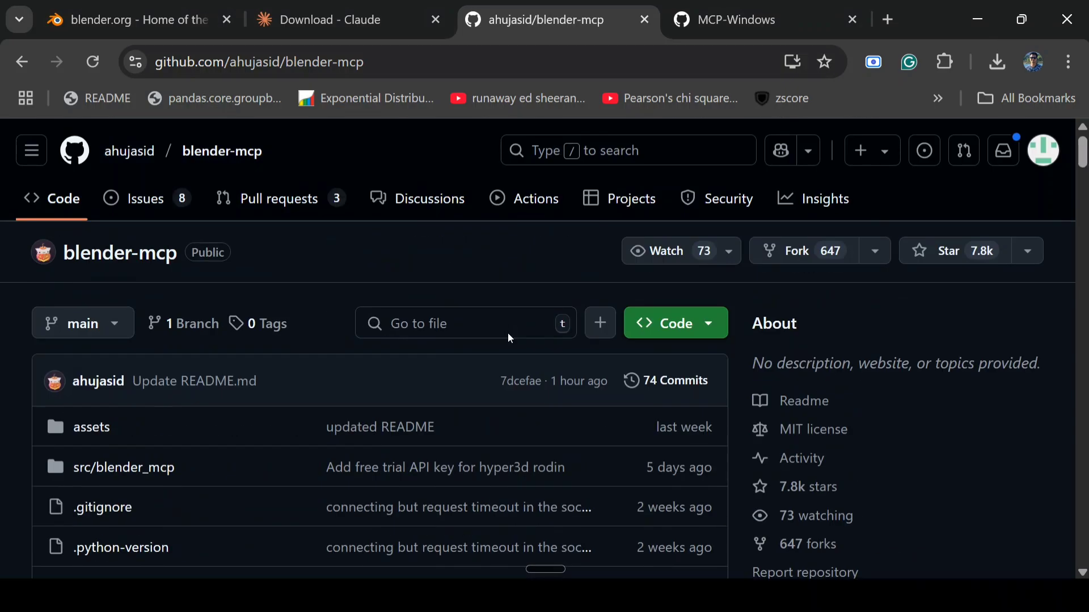
key(F11)
scroll(508, 333, down, 3)
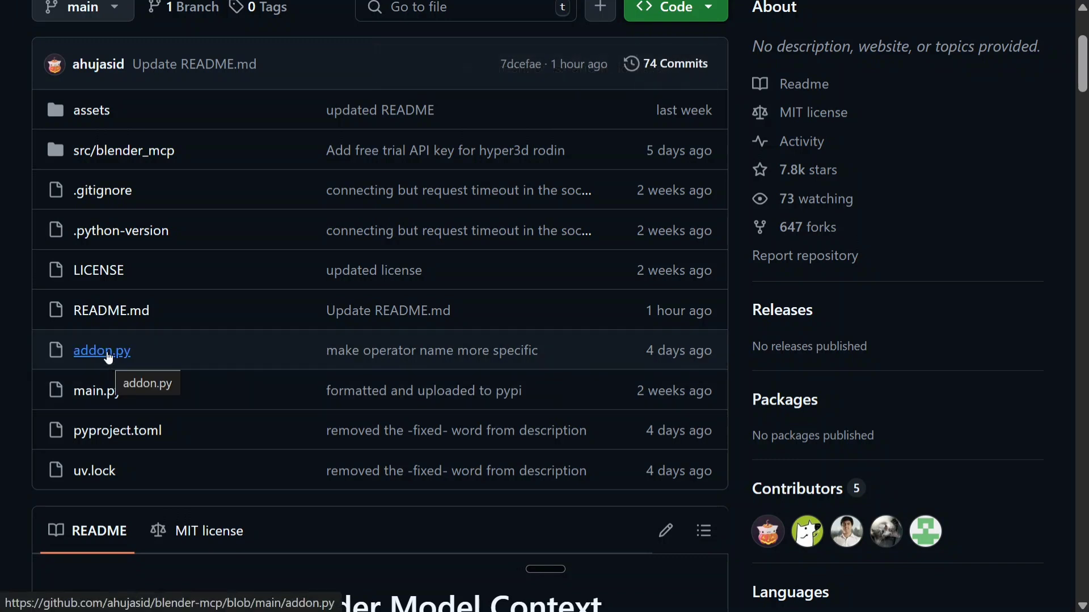
scroll(189, 146, up, 3)
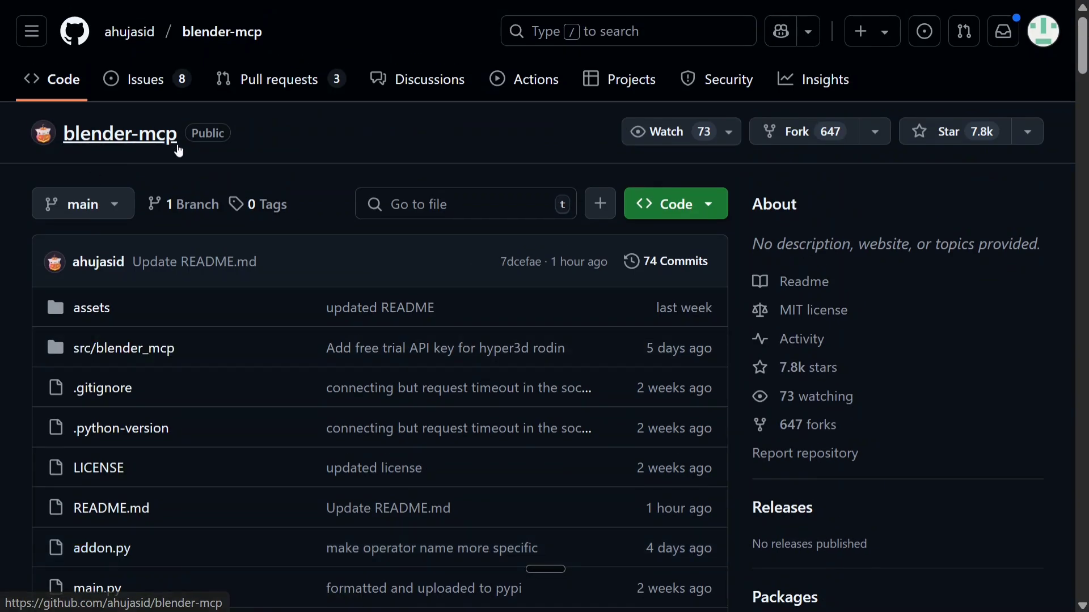
scroll(95, 318, down, 5)
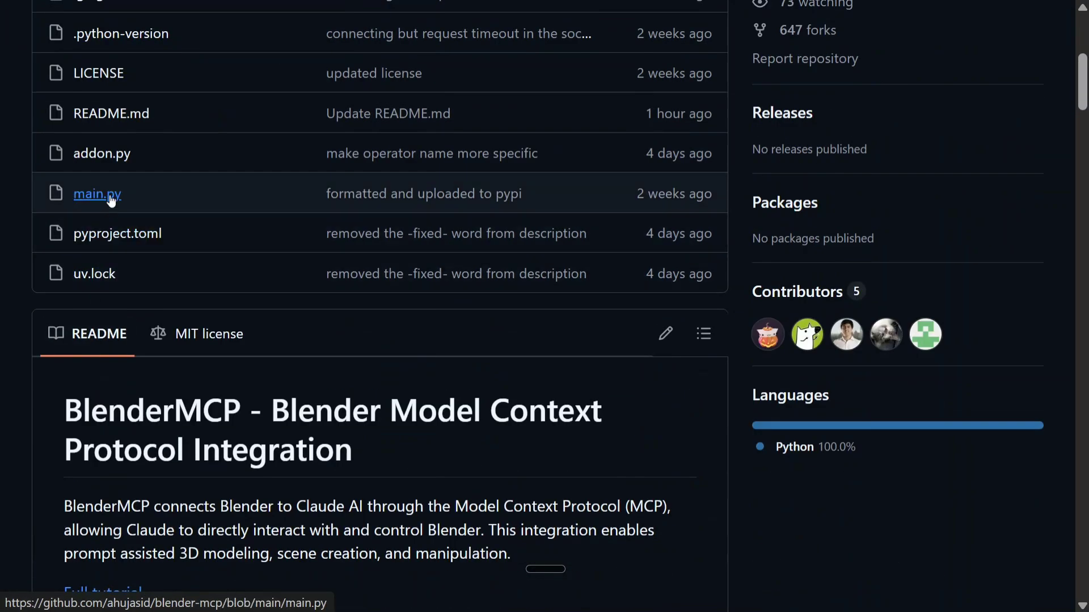
click(103, 154)
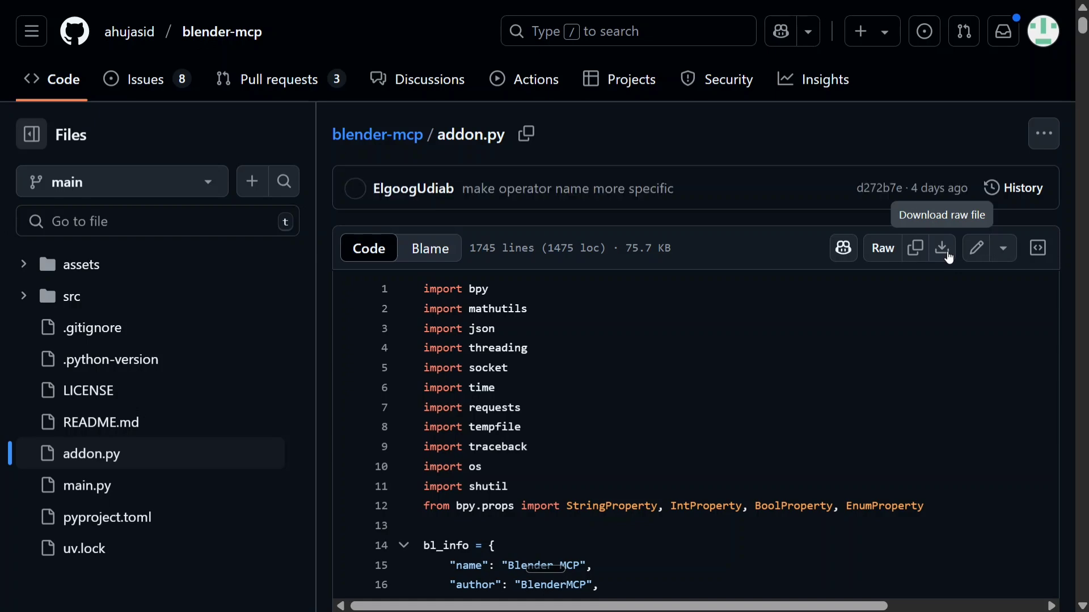
click(942, 248)
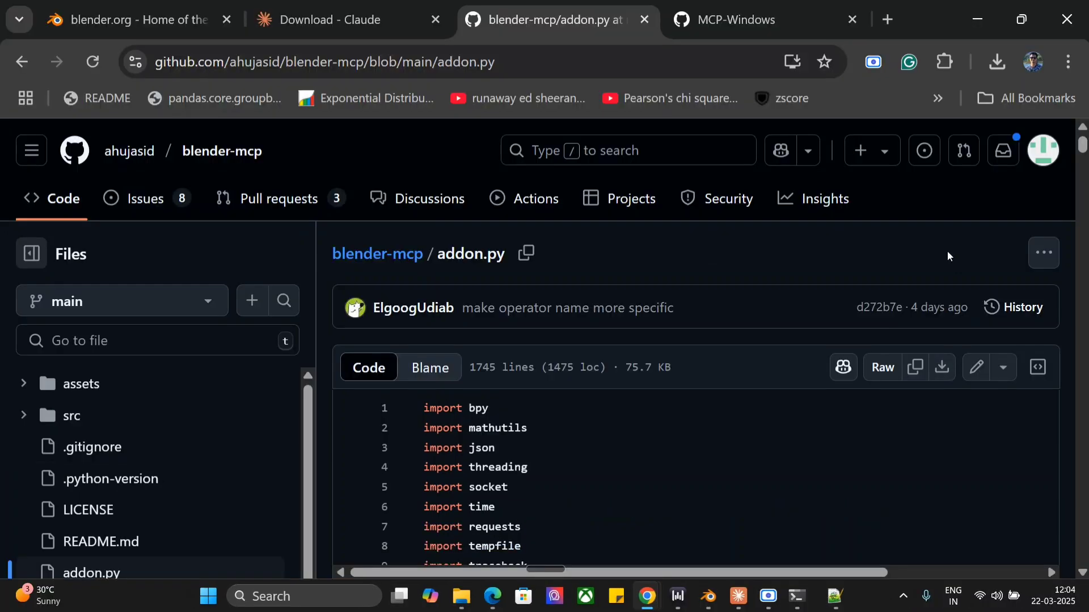
- Switch to Blender, close the empty F12 render window, and open the Edit menu
click(707, 604)
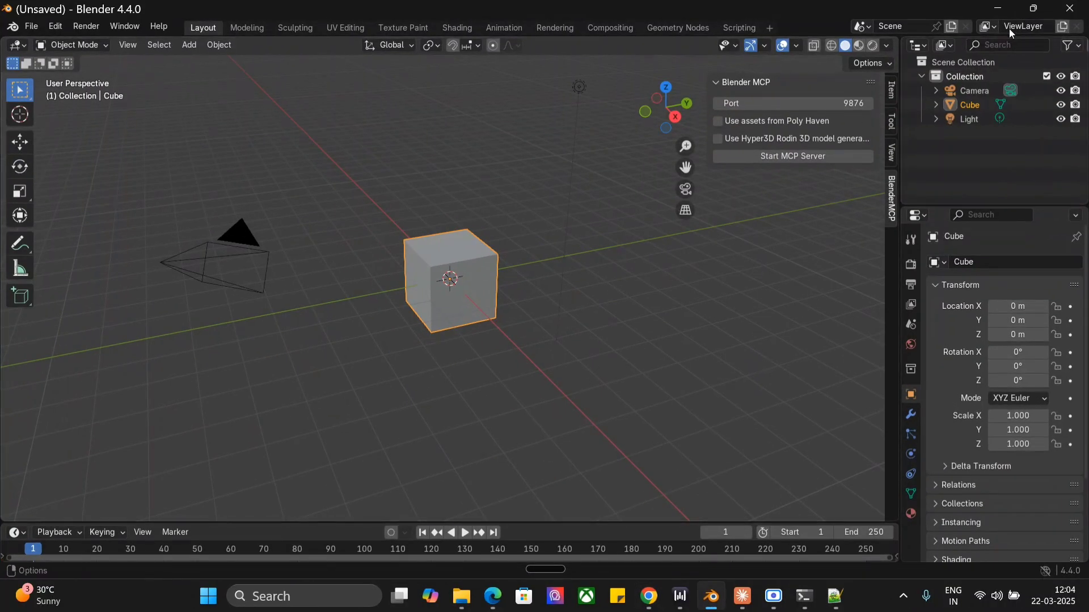
key(F12)
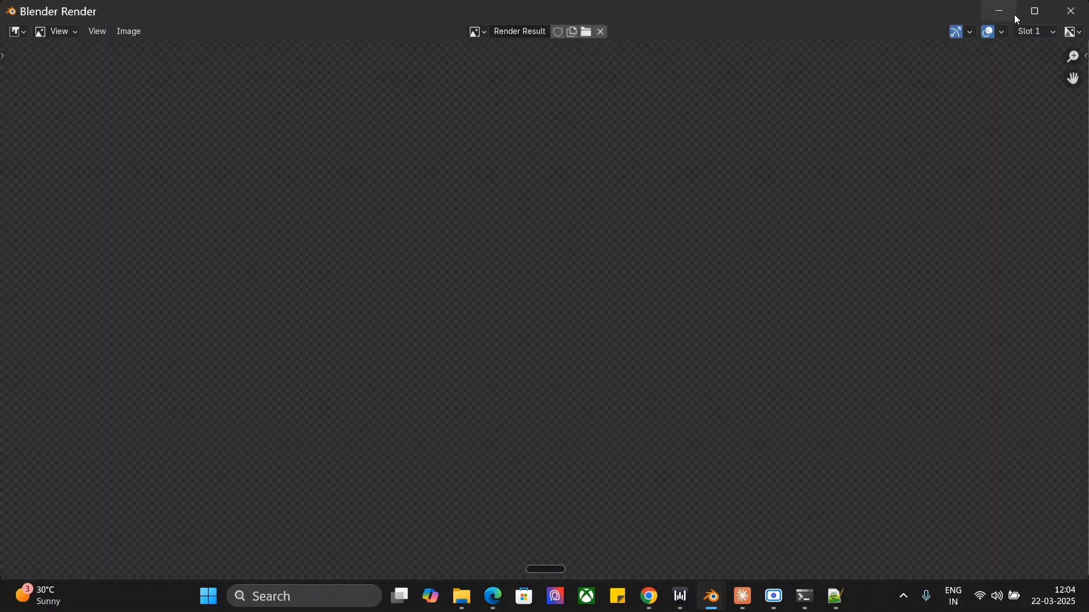
click(1084, 15)
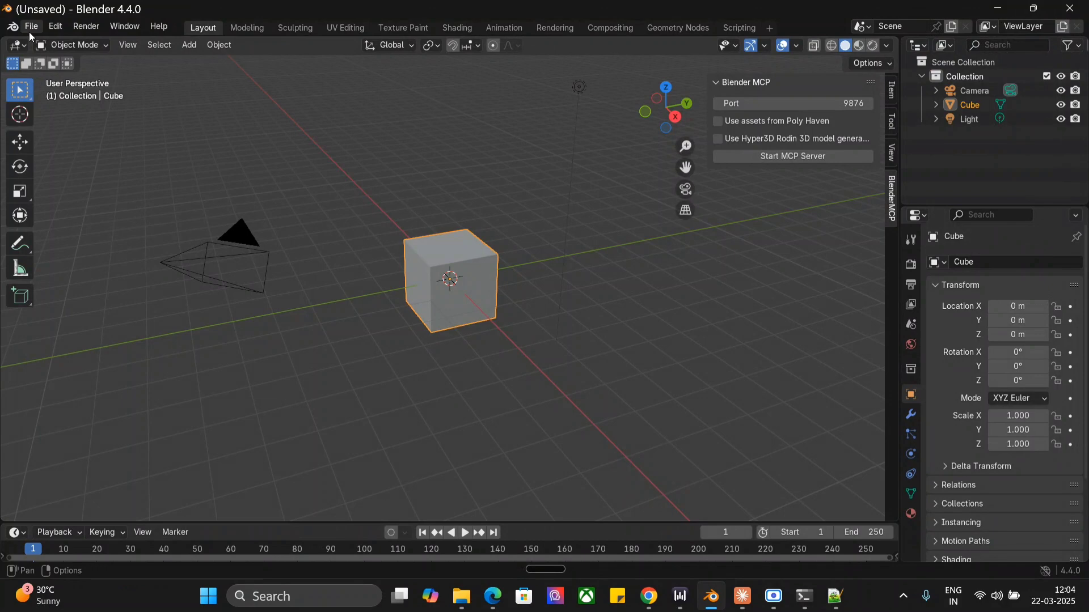
click(52, 25)
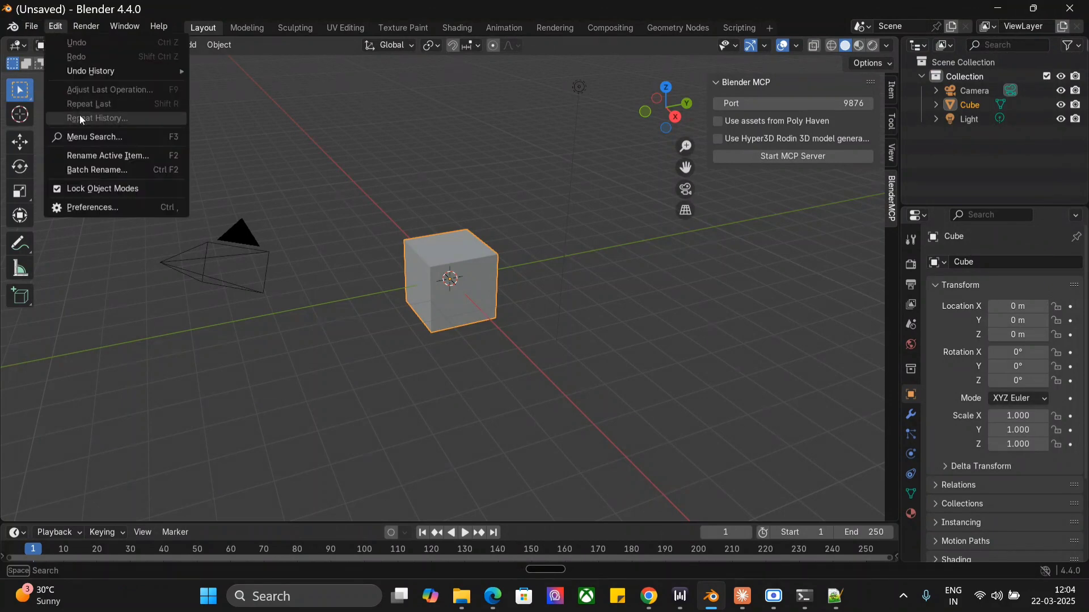
- In Add-ons preferences, browse Install from Disk to Desktop addon.py, then cancel without installing
click(88, 209)
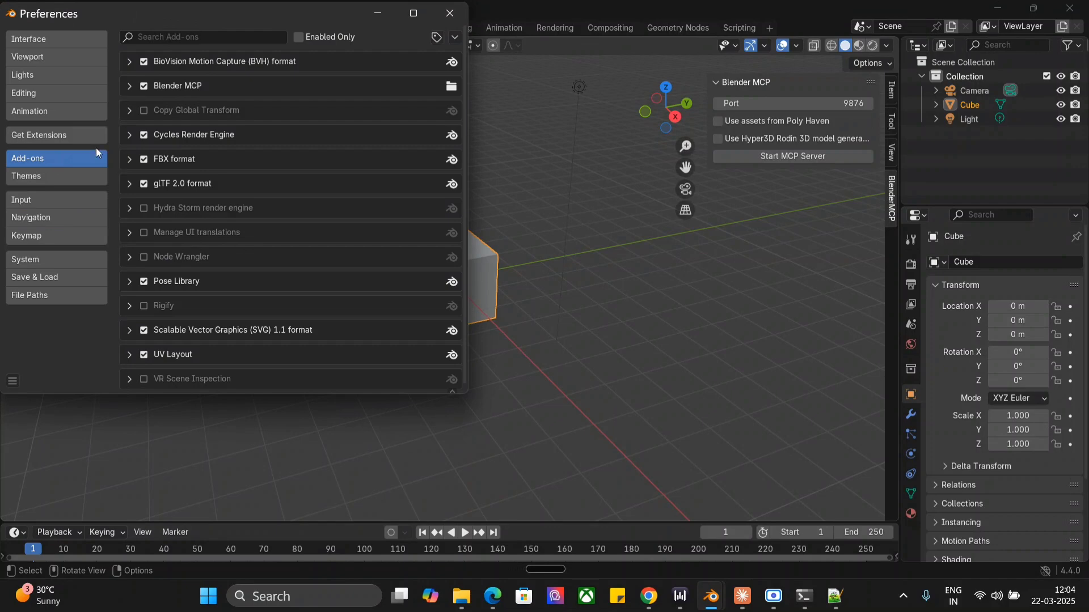
click(454, 38)
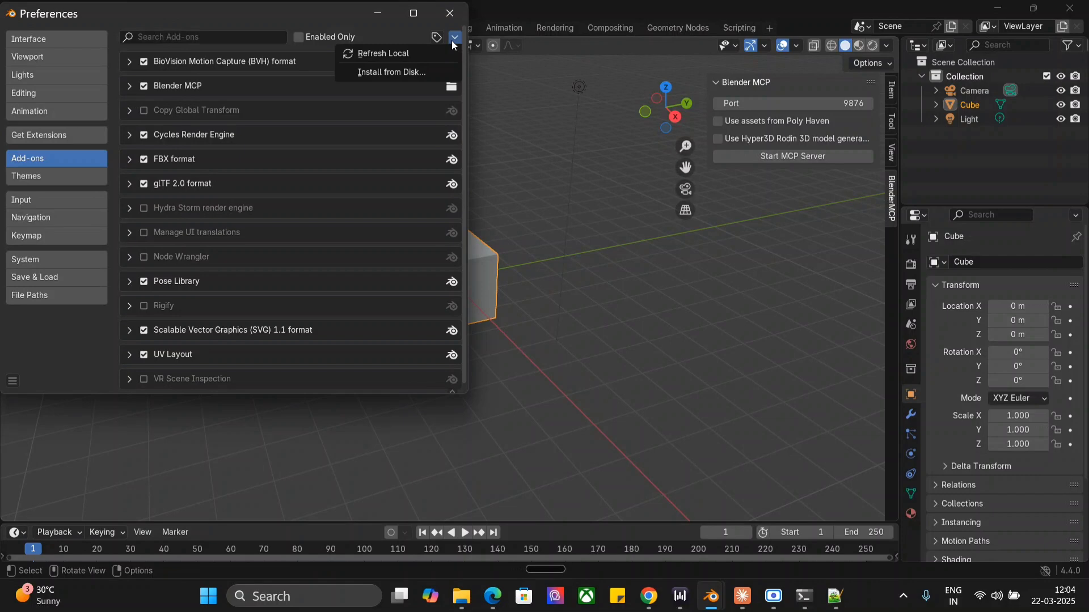
click(455, 38)
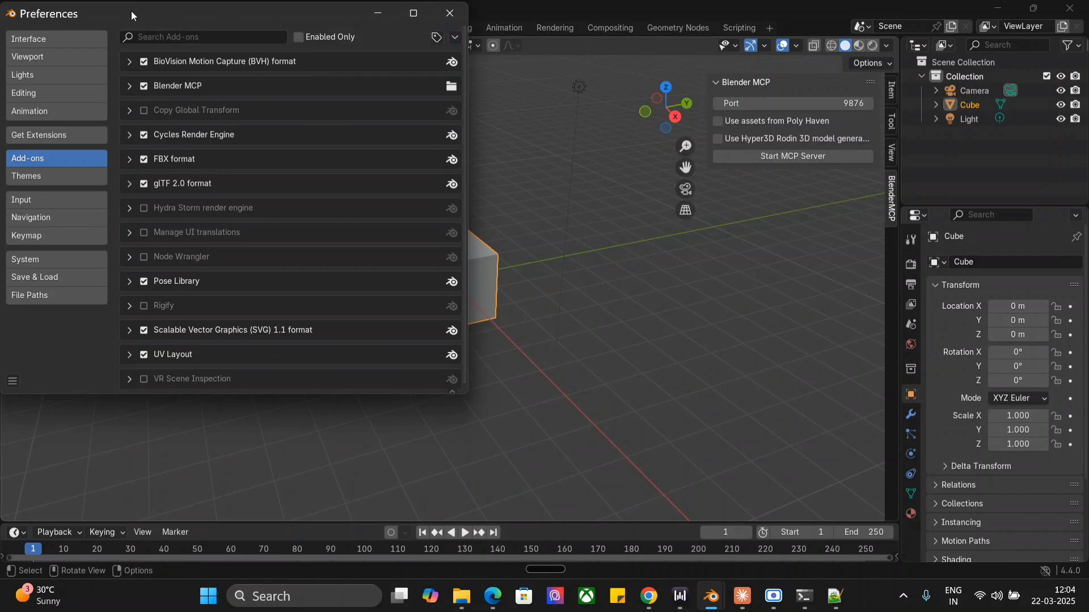
click(454, 38)
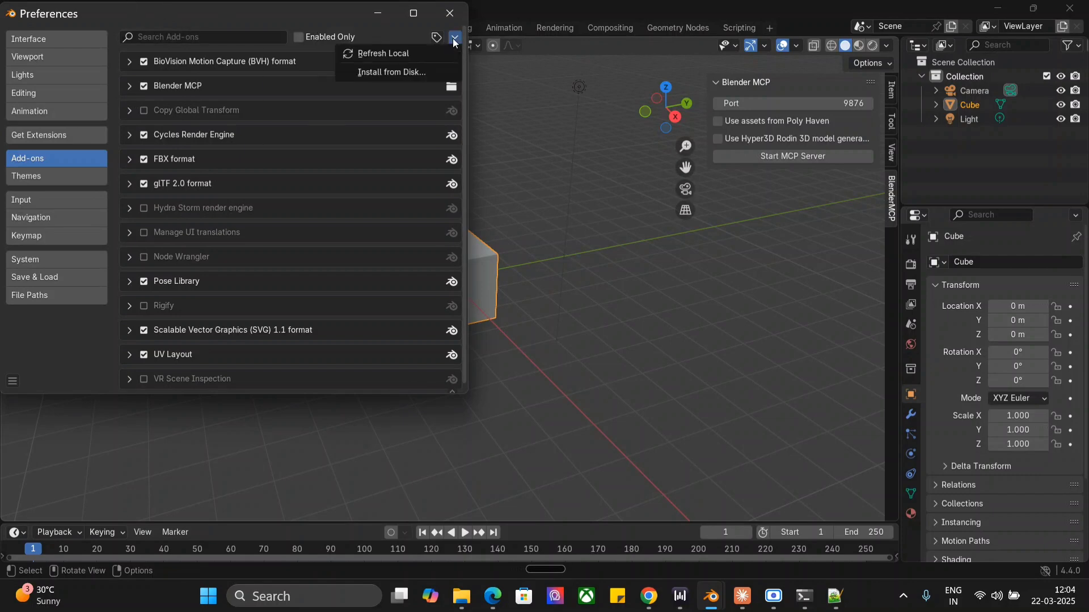
click(403, 72)
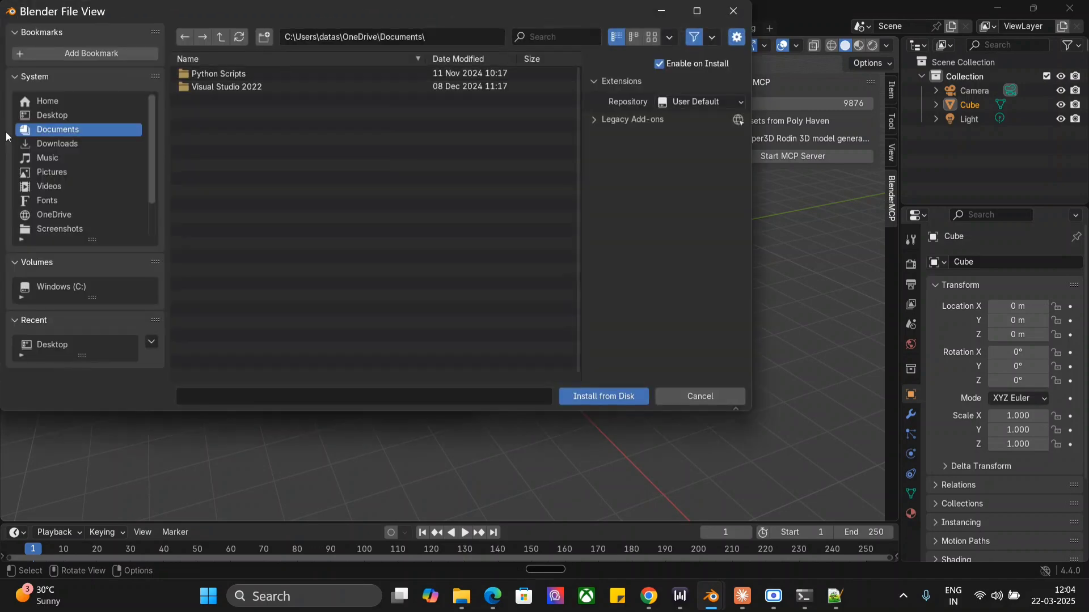
click(39, 117)
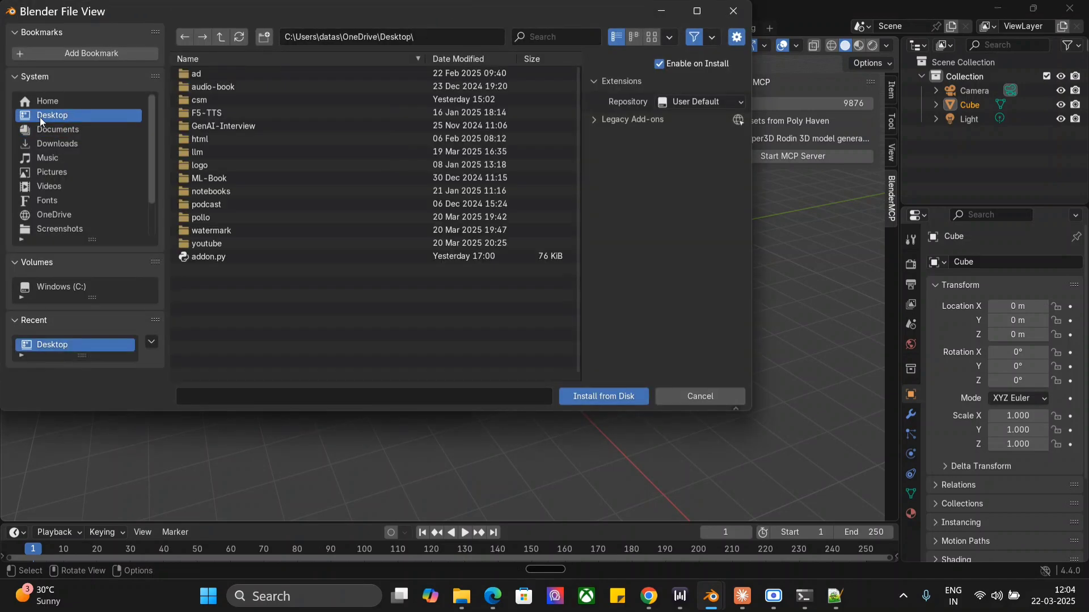
click(212, 260)
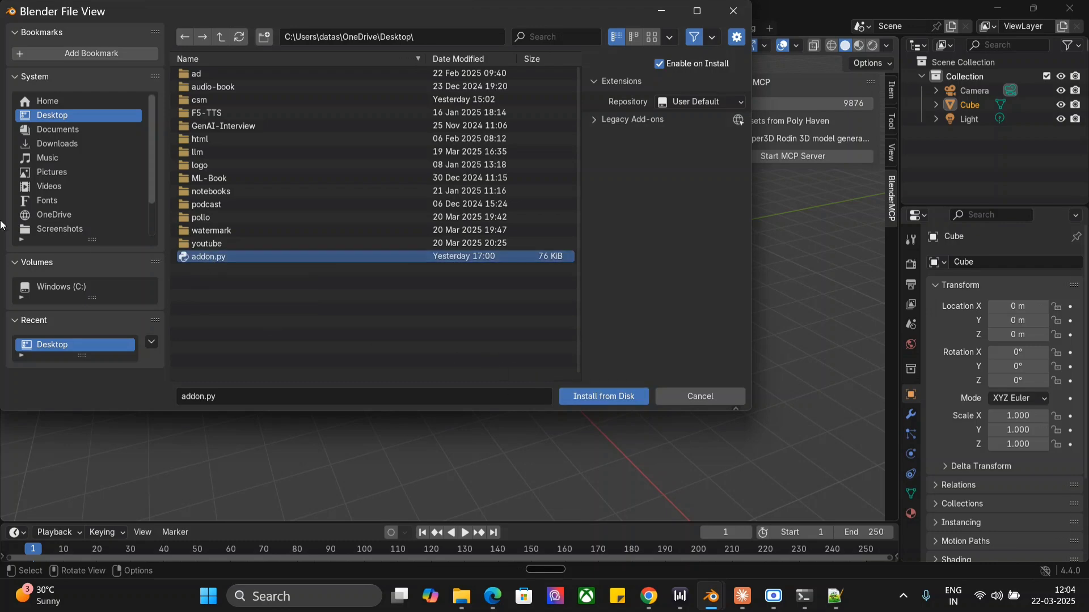
click(731, 12)
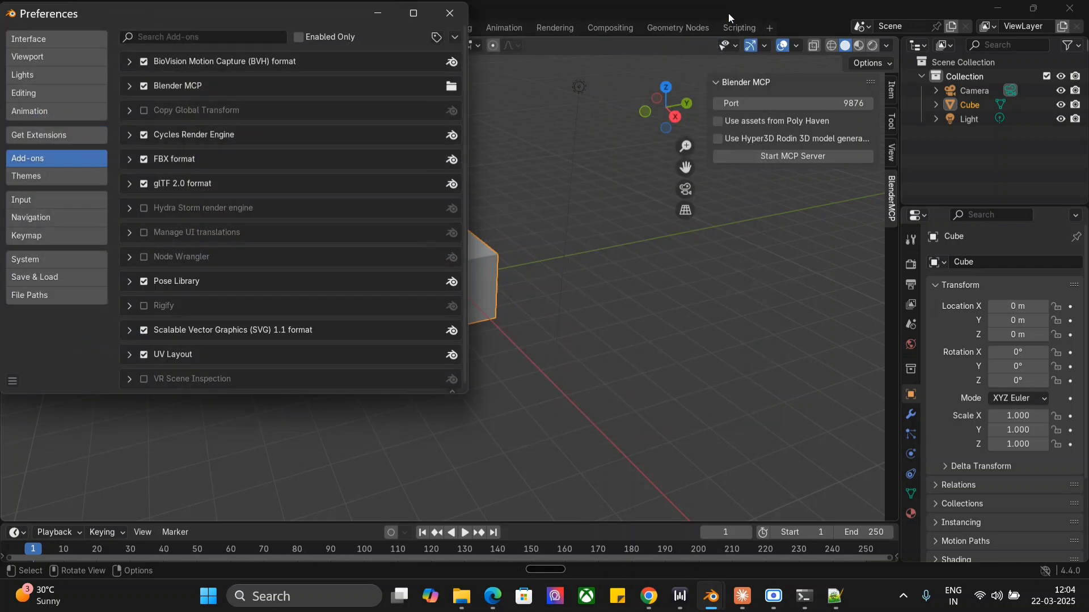
- Toggle the Blender MCP add-on off and on, close Preferences, and reshow its sidebar panel
click(129, 87)
click(130, 87)
click(143, 86)
click(142, 87)
click(450, 12)
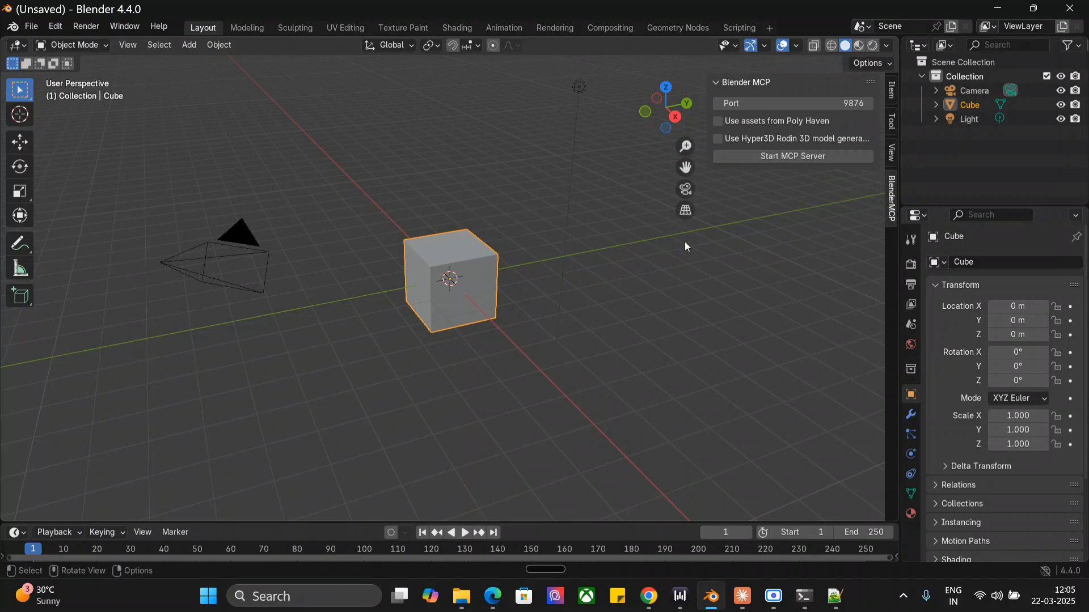
key(n)
key(n)
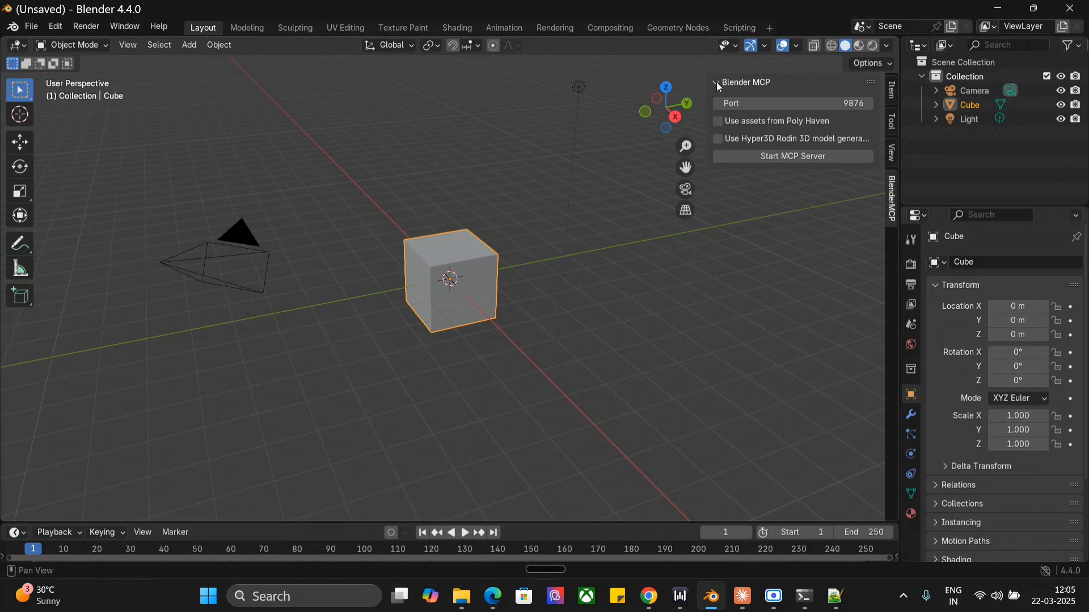
- Enable Poly Haven assets, leave Hyper3D Rodin off, and start the MCP server on port 9876
click(724, 124)
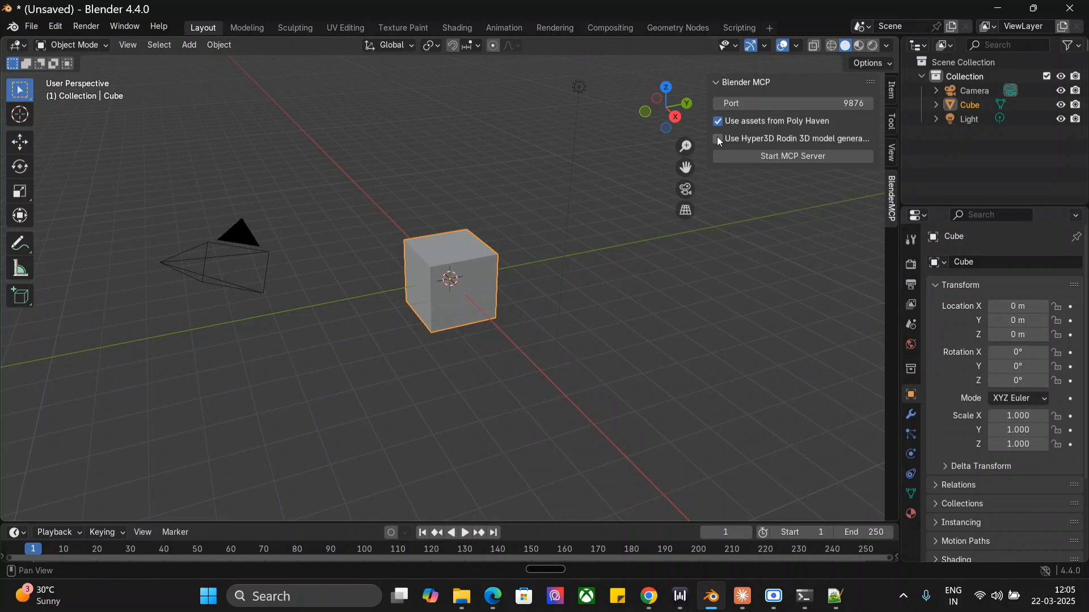
click(718, 139)
click(718, 139)
click(809, 160)
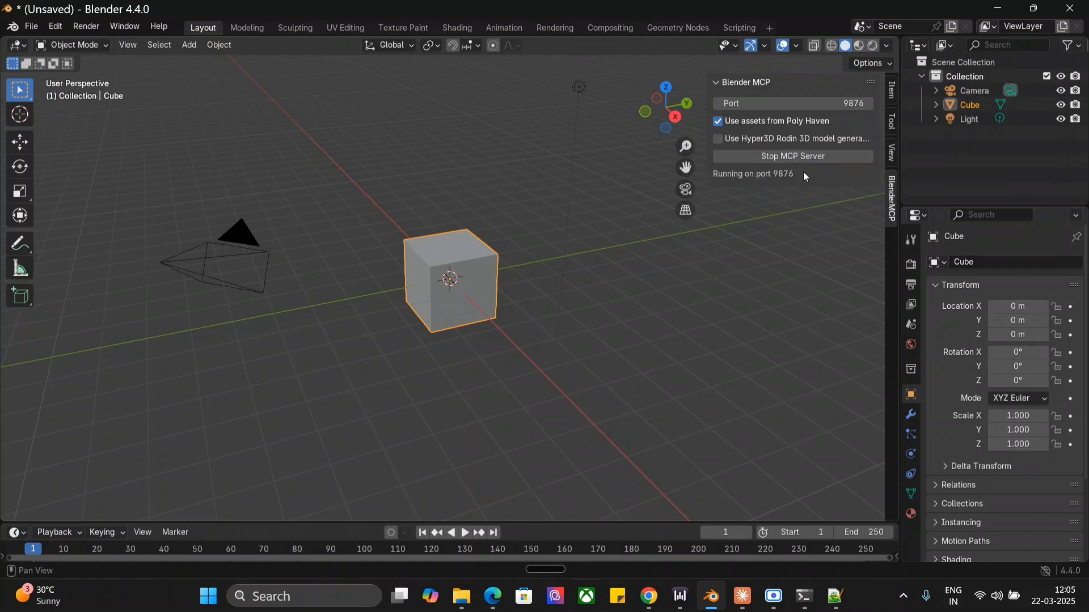
- Return to the blender-mcp repository main page and scroll to the README's example commands
click(742, 597)
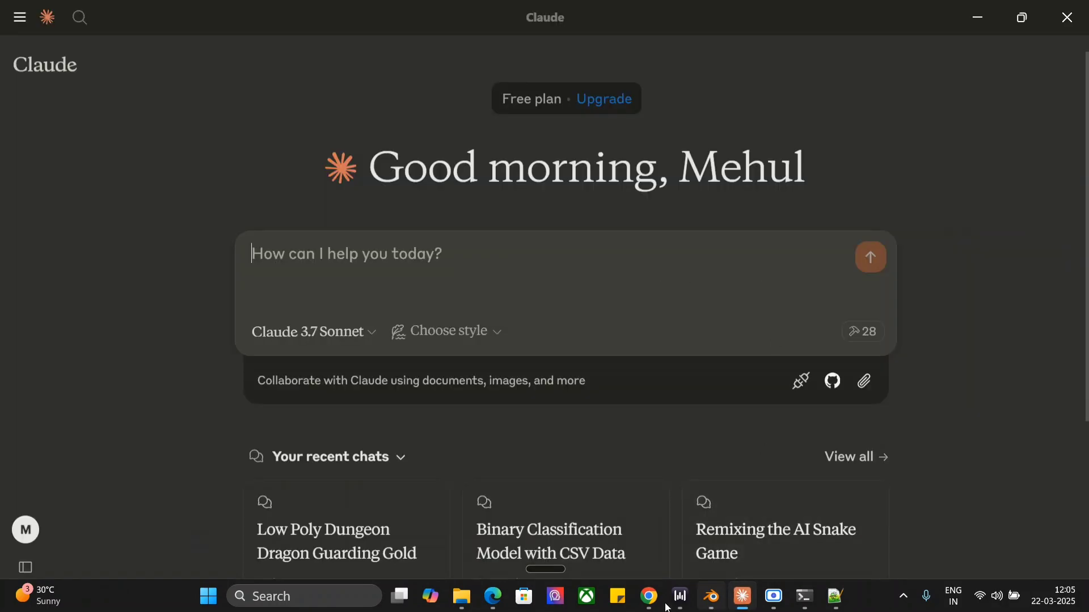
mouse_move(649, 597)
click(596, 545)
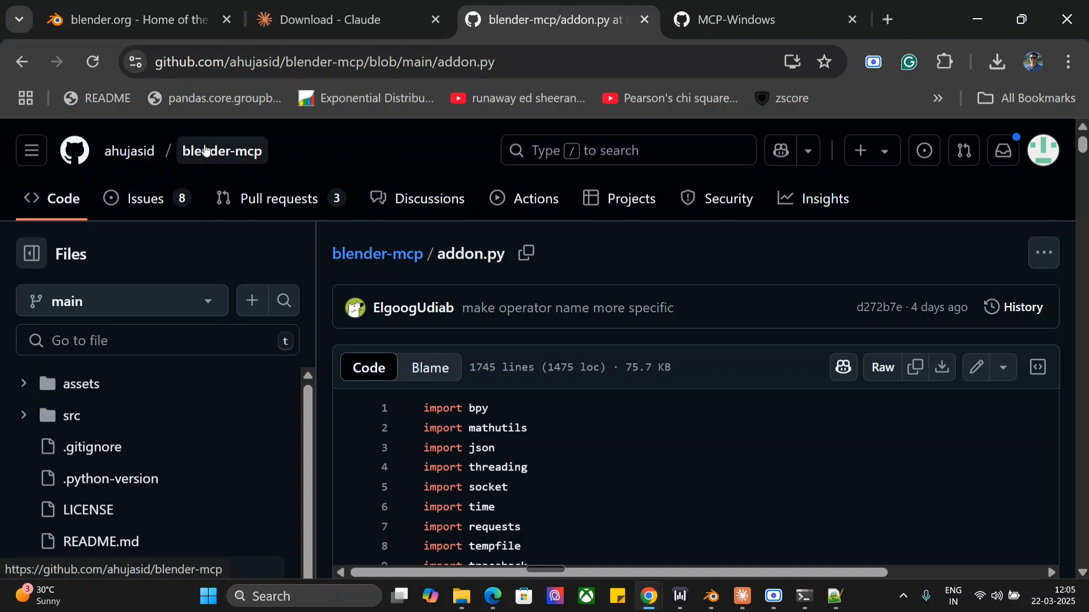
click(221, 151)
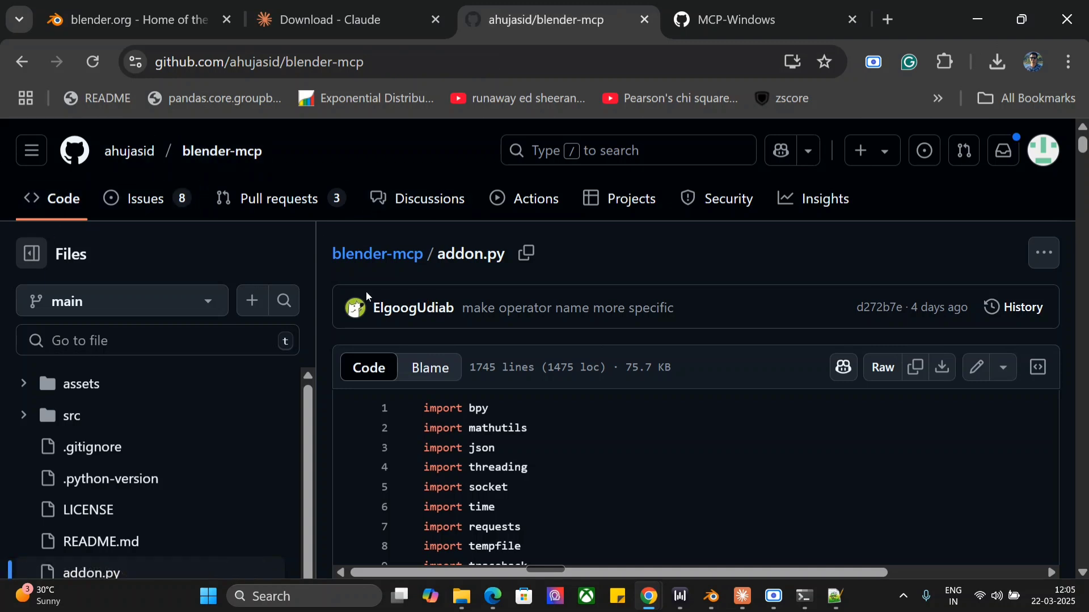
scroll(365, 291, down, 15)
scroll(366, 295, up, 10)
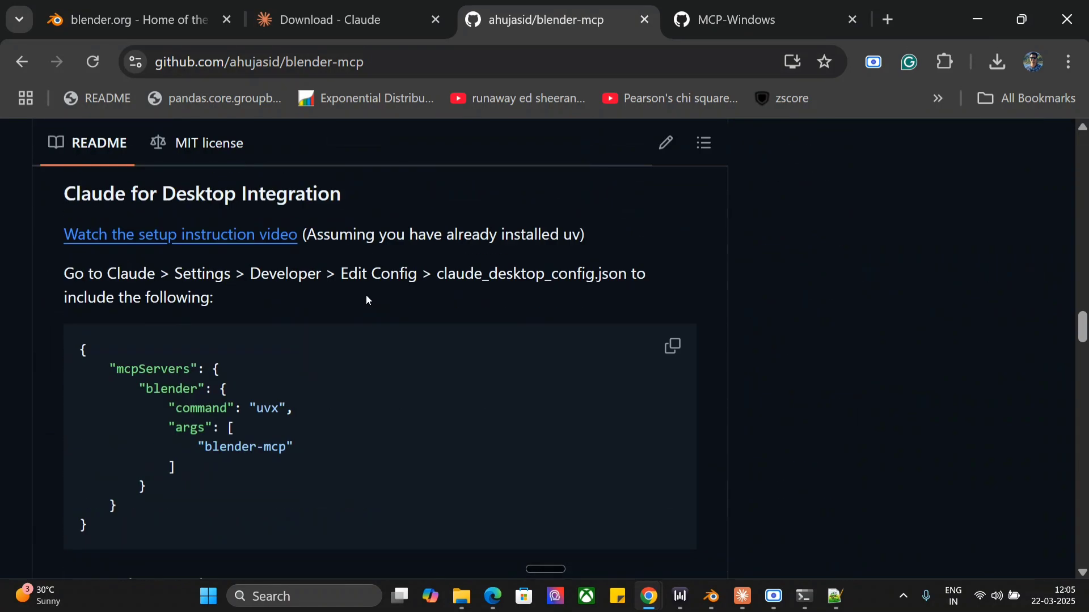
scroll(365, 295, down, 5)
scroll(367, 299, down, 10)
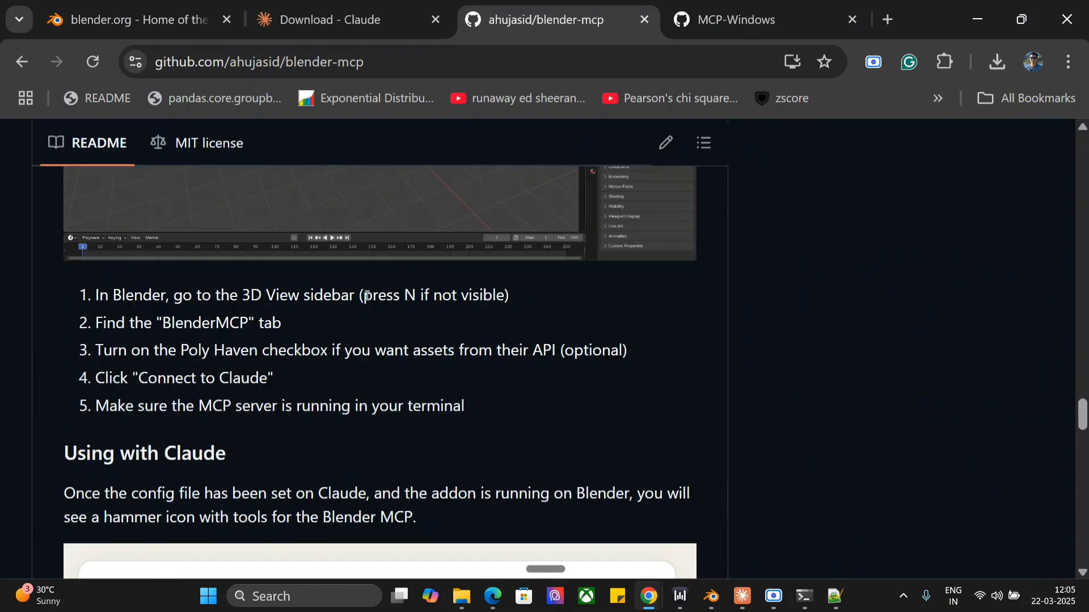
scroll(367, 301, down, 10)
scroll(367, 301, down, 15)
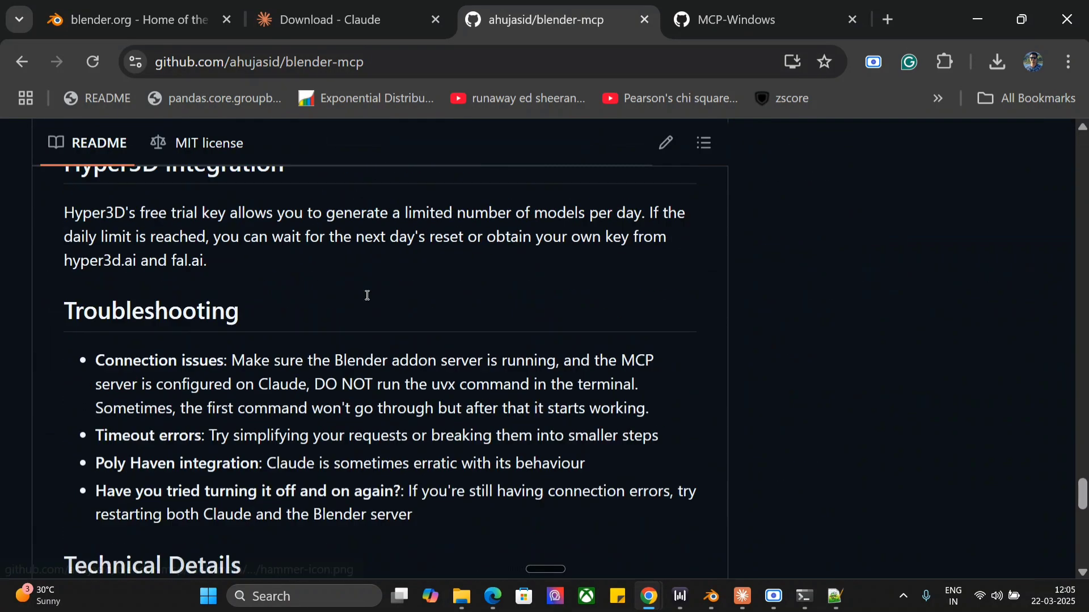
scroll(367, 300, up, 5)
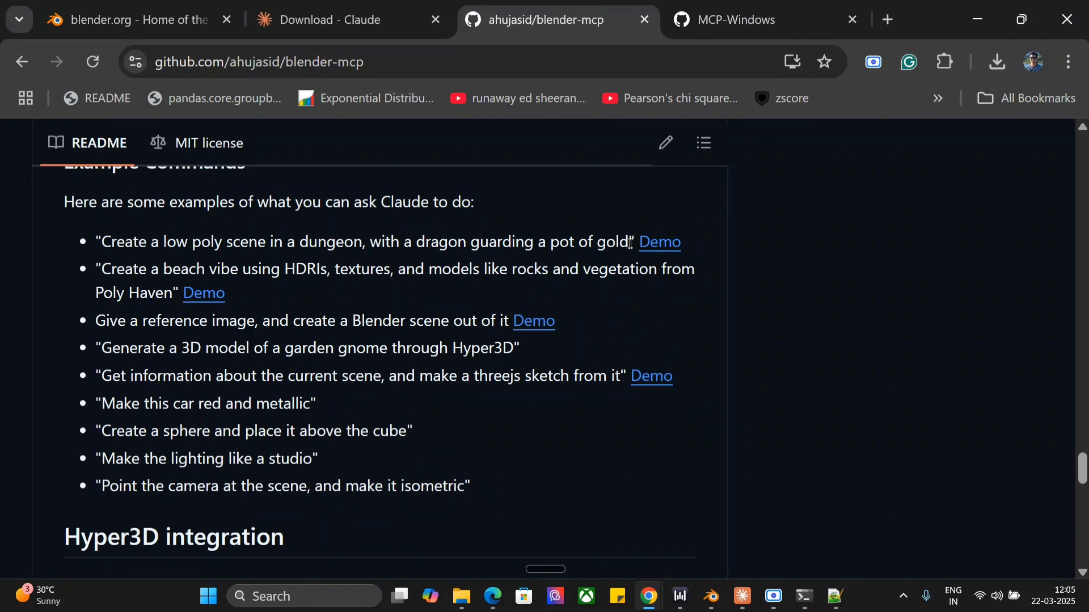
- Select the 'Create a sphere and place it above the cube' example request
drag(414, 432, 101, 435)
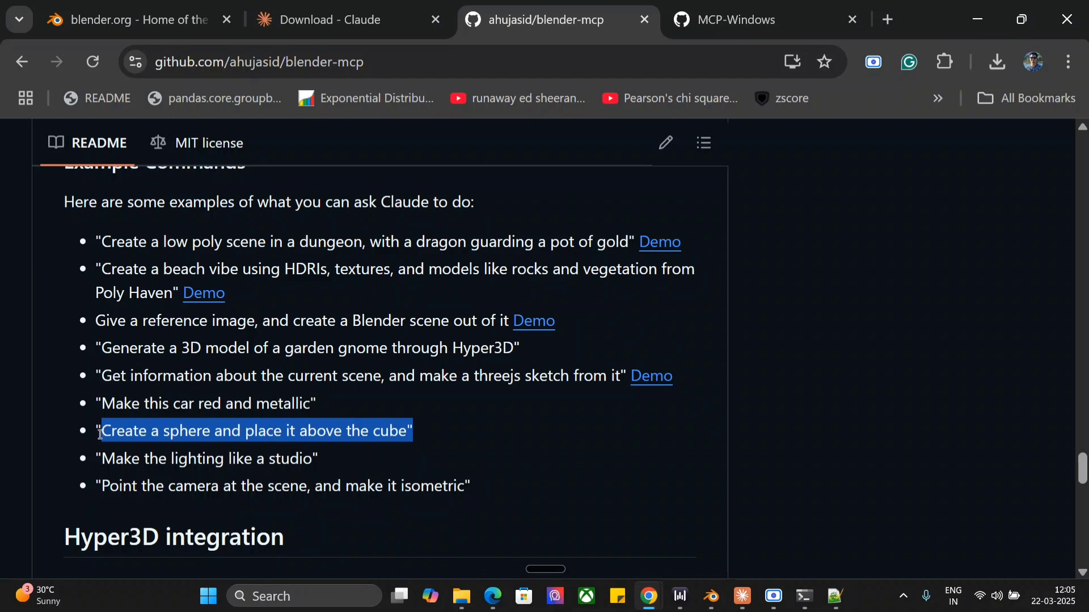
click(218, 460)
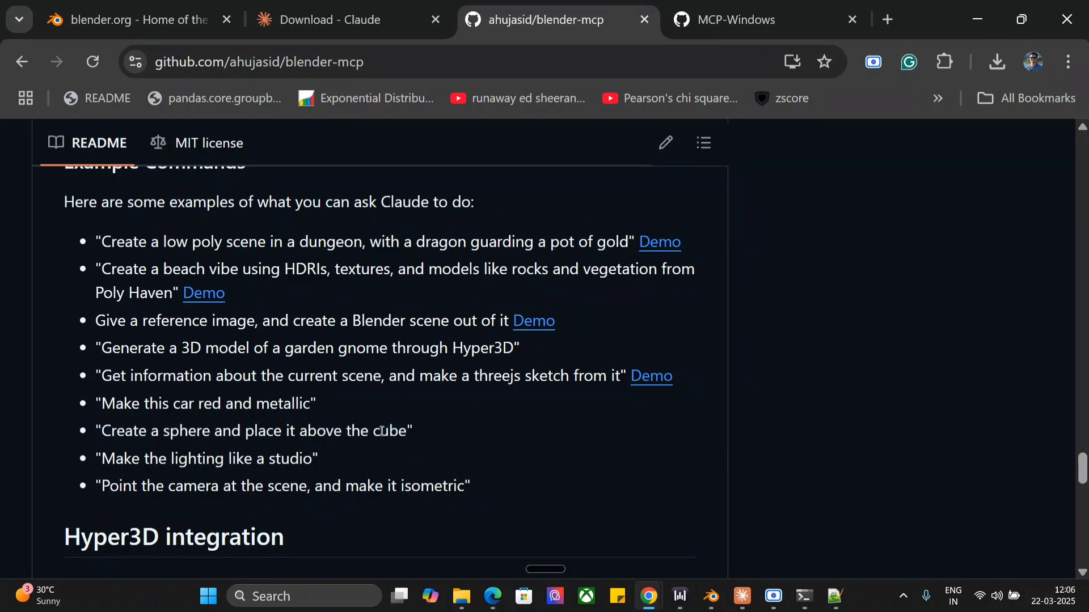
drag(416, 431, 119, 437)
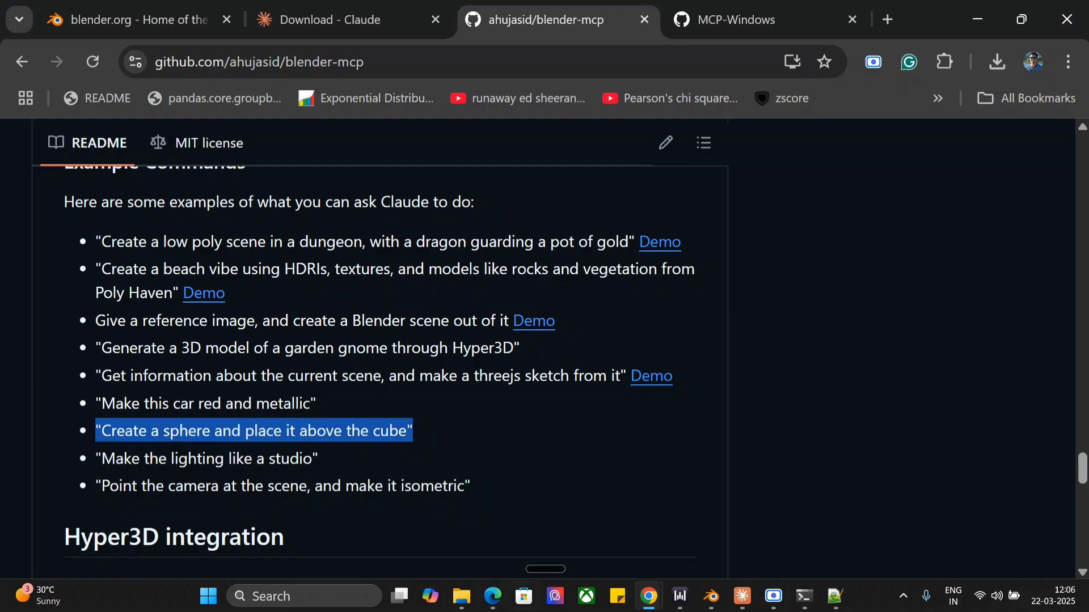
- Paste the sphere-above-the-cube request into Claude, strip the stray bullet formatting, and send it
click(742, 596)
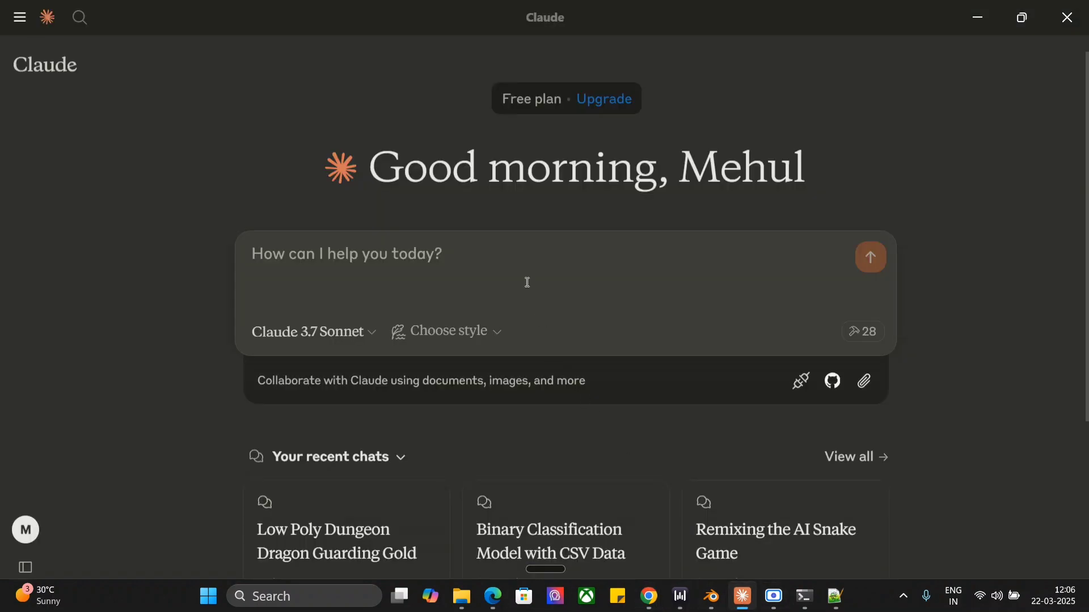
text("Create a sphere and place it above the cube")
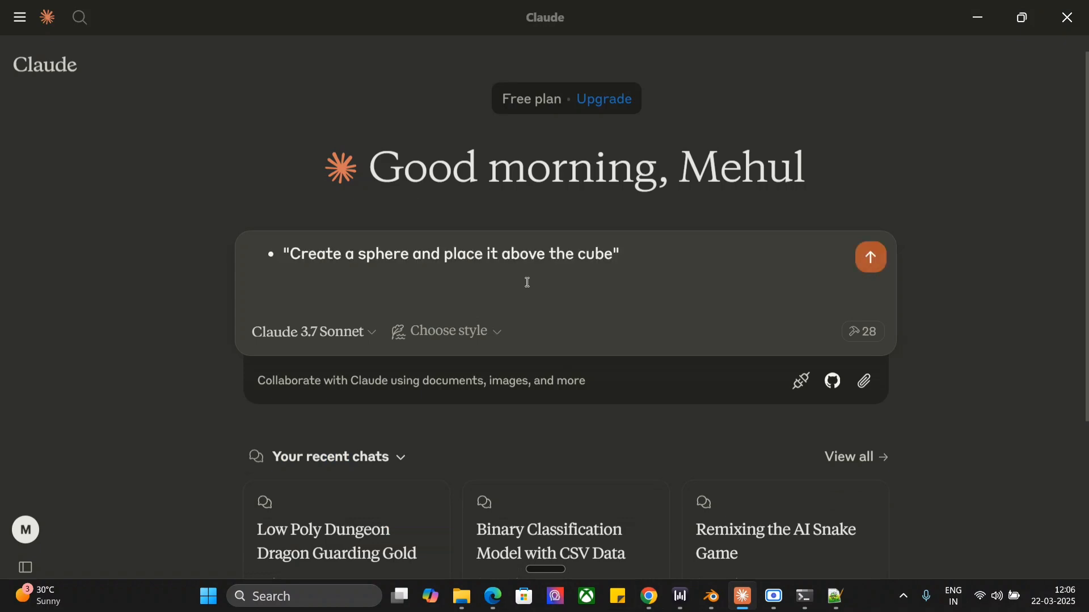
key(Left)
key(Left)
key(Left)
key(Left)
key(Left)
key(Left)
key(Left)
key(Left)
key(Left)
key(Left)
key(Left)
key(Left)
key(Left)
key(Left)
key(Left)
key(Left)
key(Left)
key(Left)
key(Left)
key(Left)
key(BackSpace)
key(BackSpace)
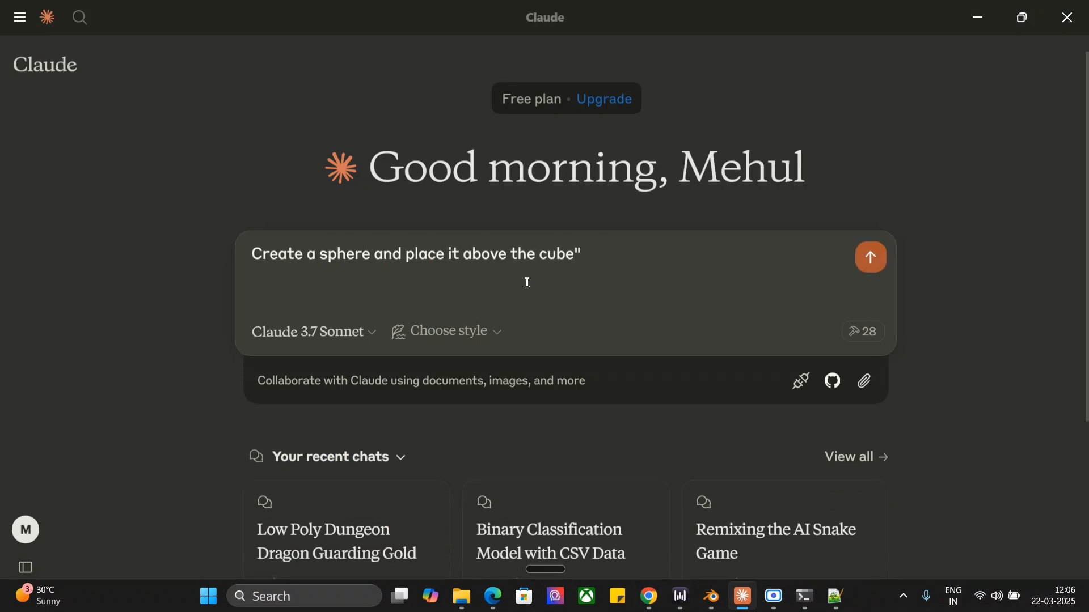
click(598, 257)
click(872, 256)
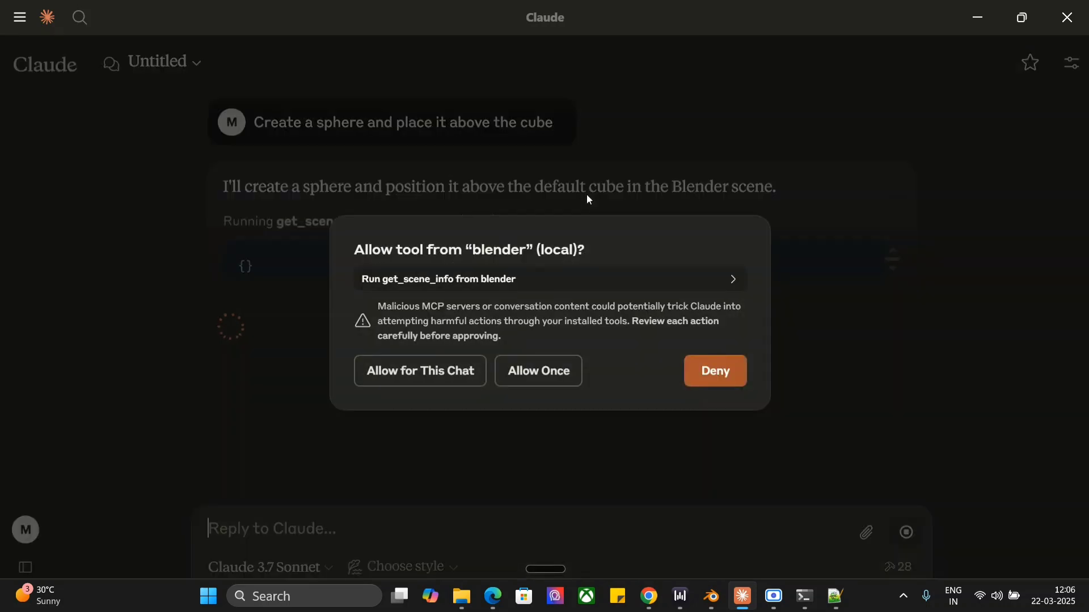
- Approve Claude's scene-info and sphere-creation Blender tool calls, then check the result in Blender
click(437, 372)
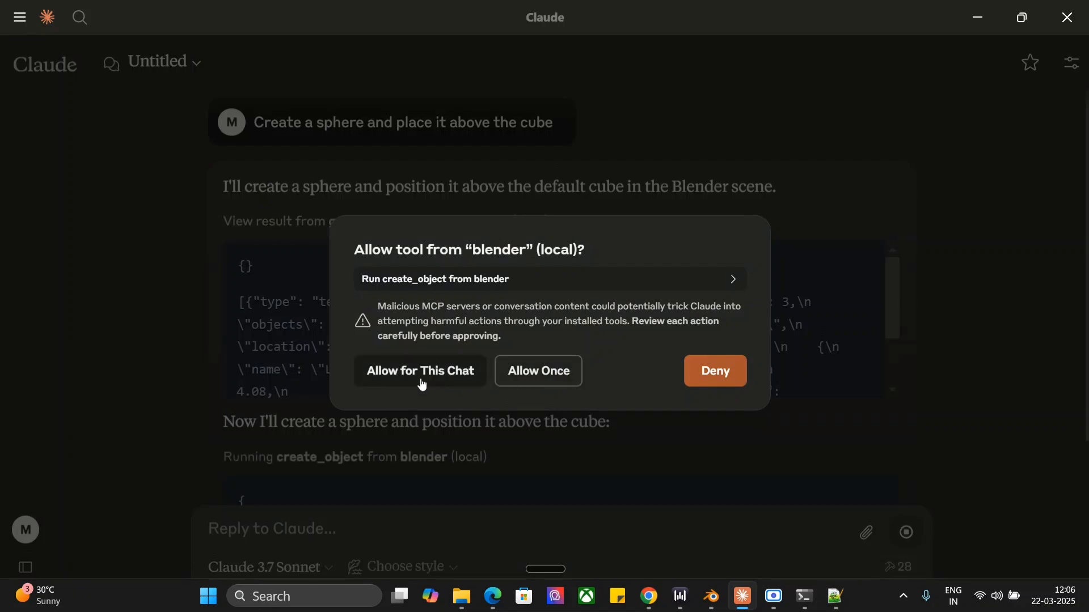
click(422, 381)
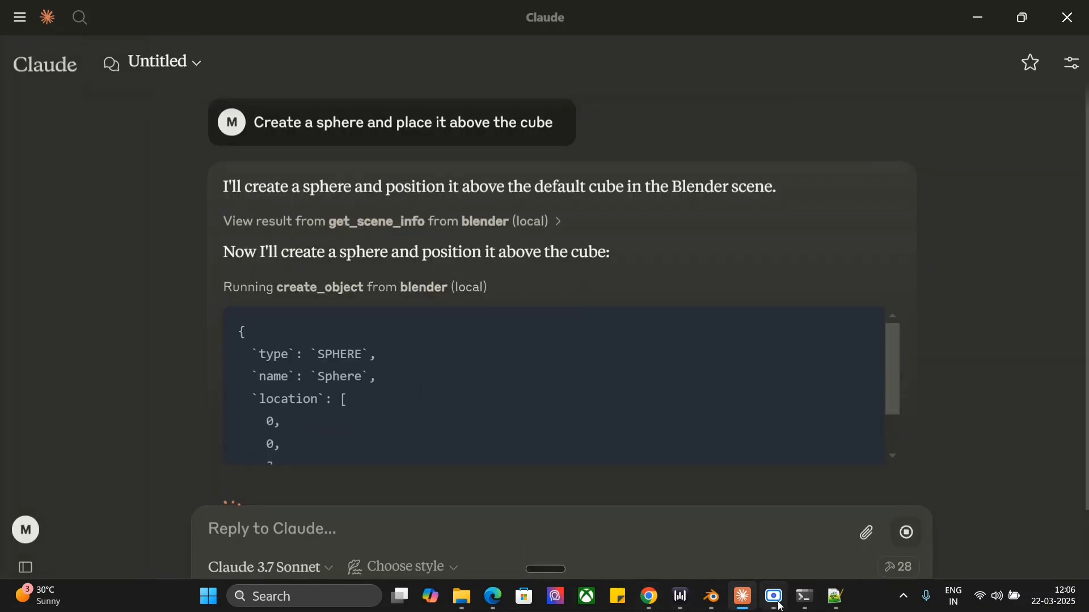
click(711, 598)
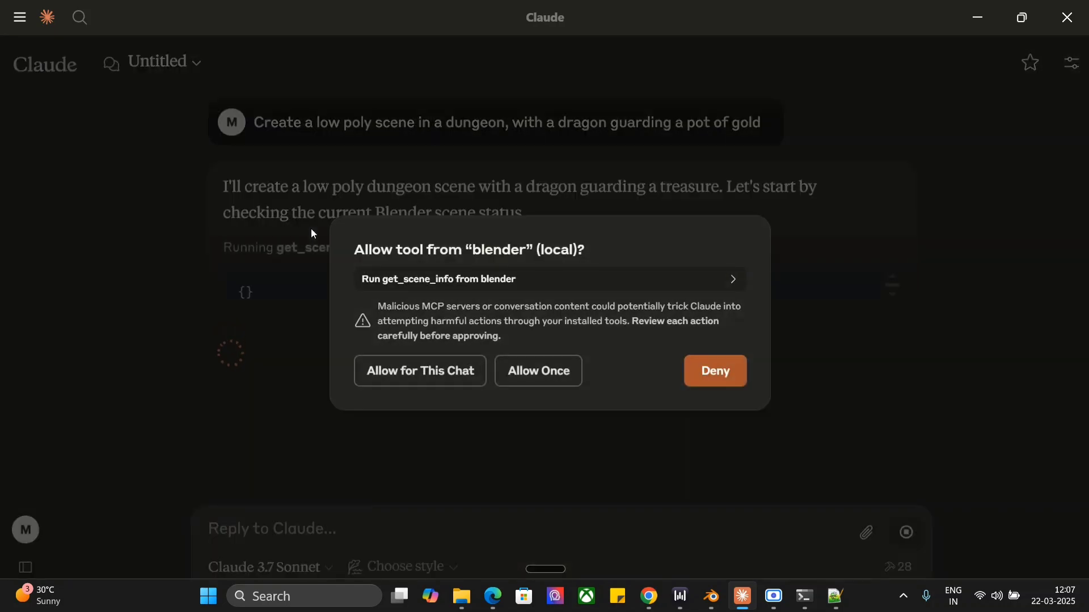
- Allow get_scene_info, delete_object, create_object and set_material for this chat in full screen
click(392, 366)
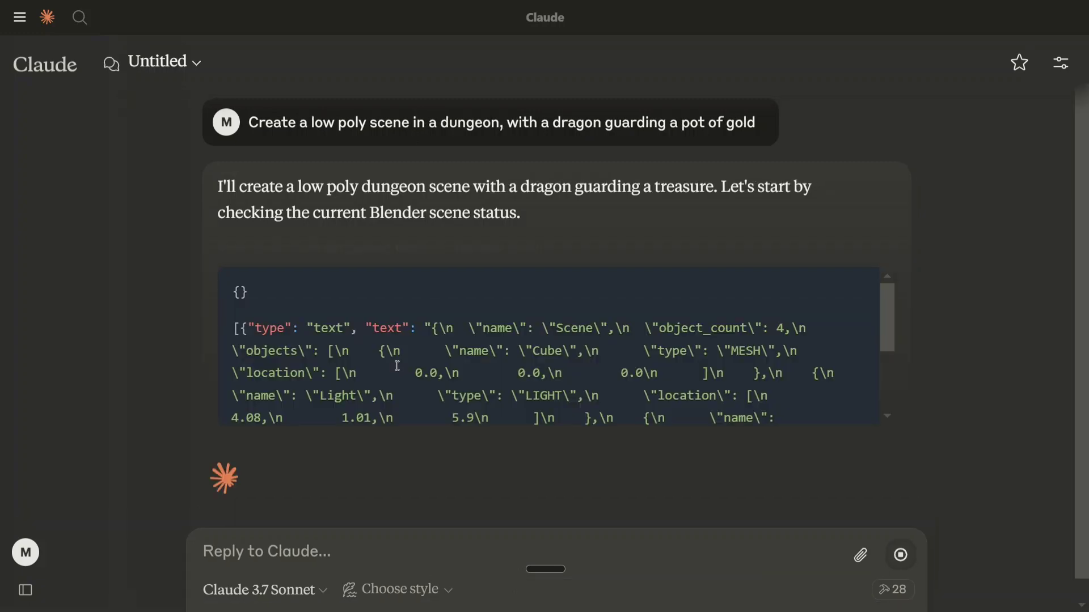
key(F11)
scroll(465, 324, down, 3)
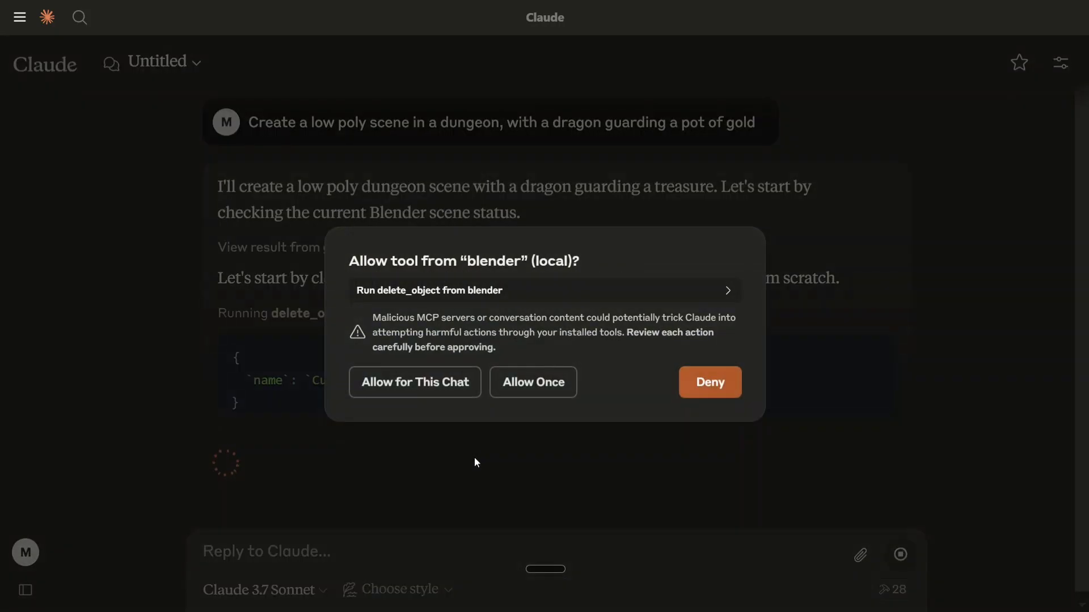
click(408, 381)
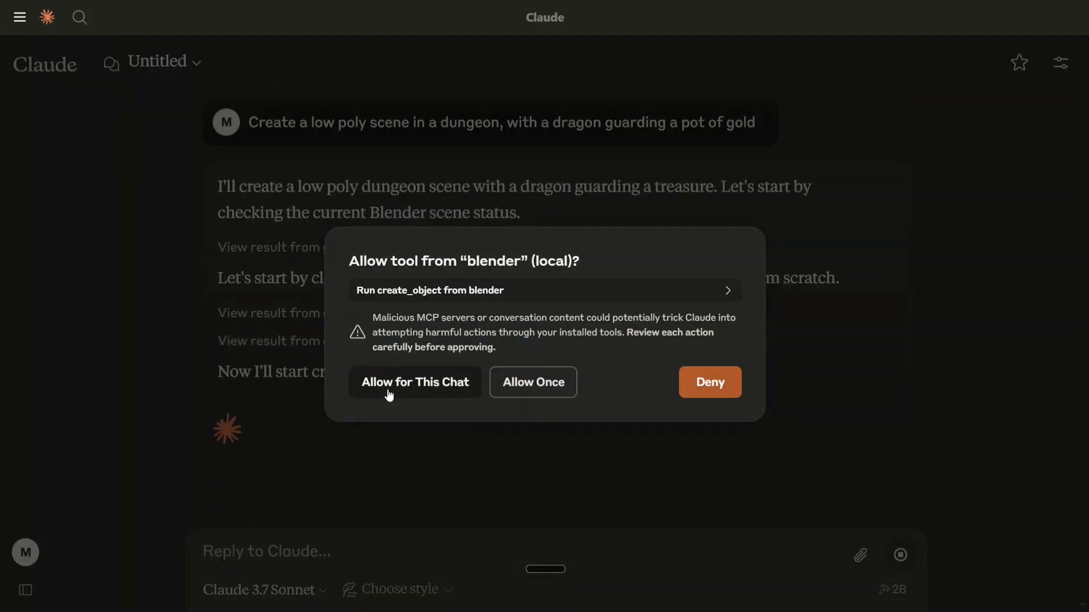
click(389, 396)
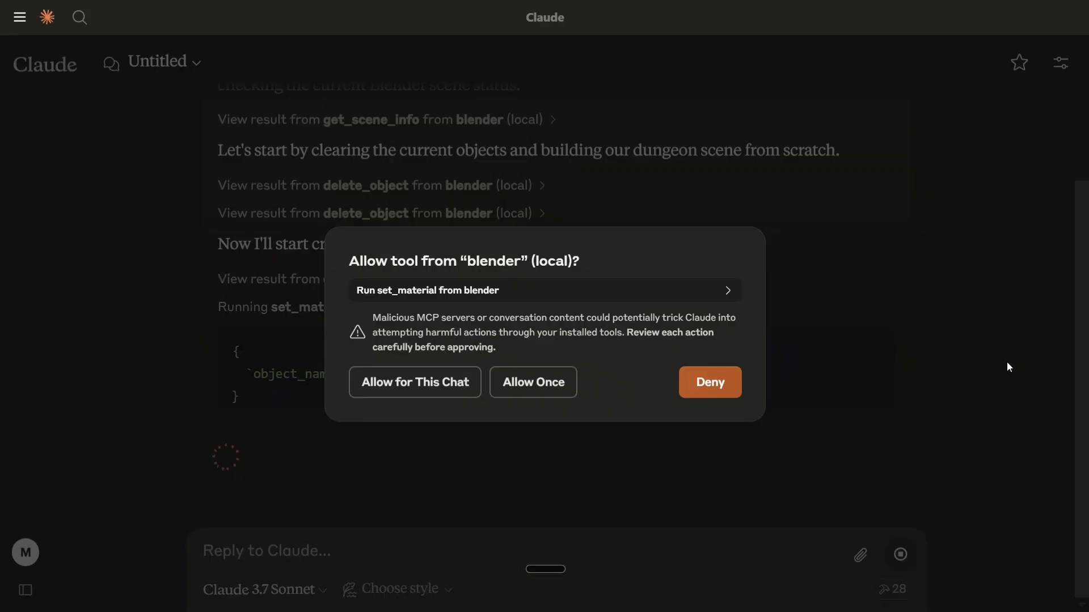
click(415, 381)
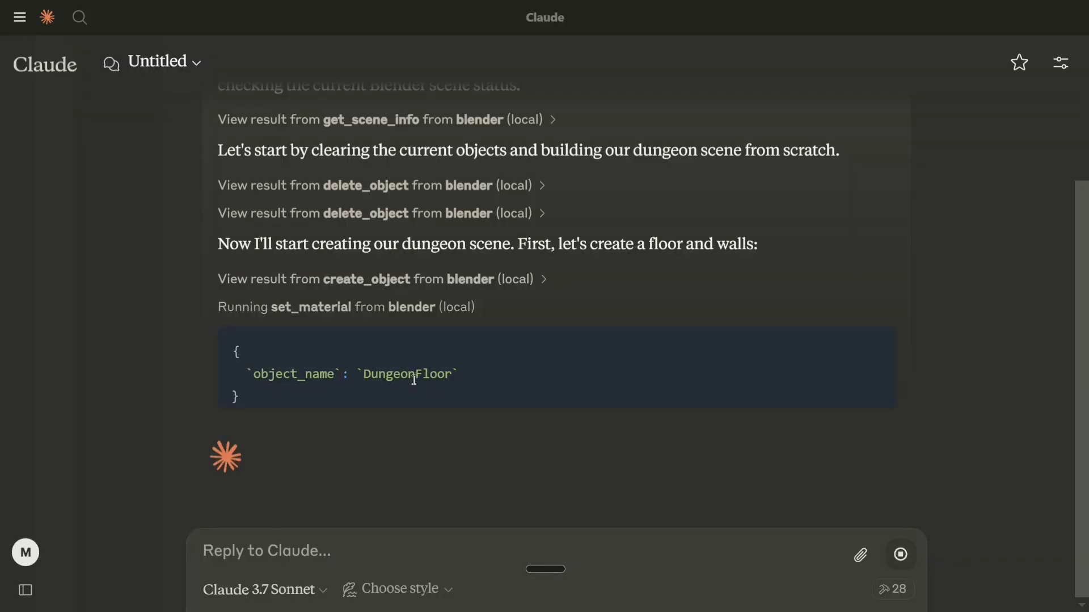
- Check Blender for the DungeonFloor and StoneWall BackWall, minimize it, then reopen it later
click(711, 596)
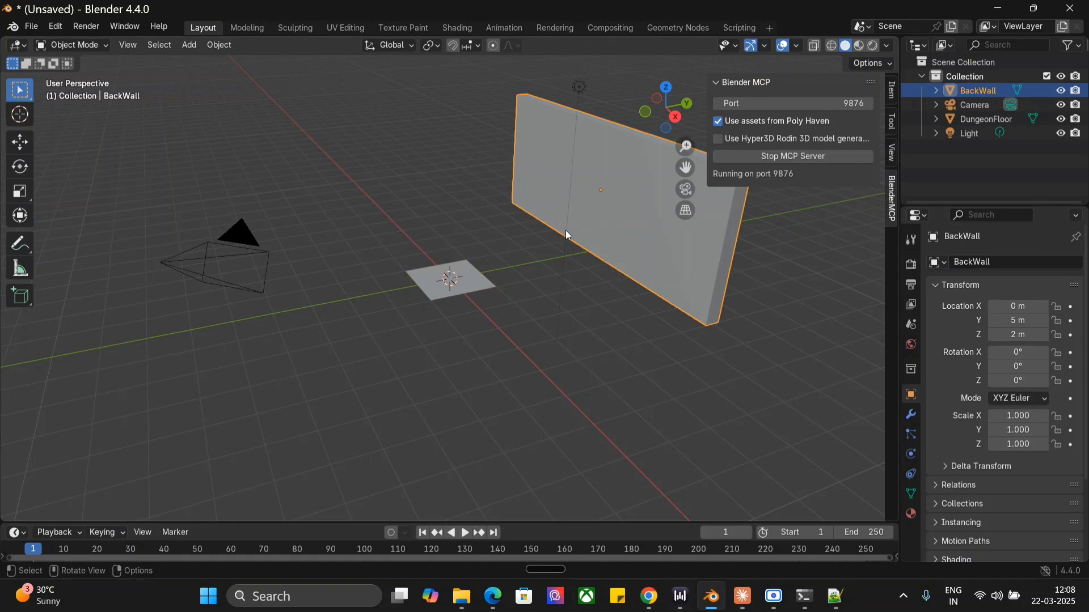
click(998, 7)
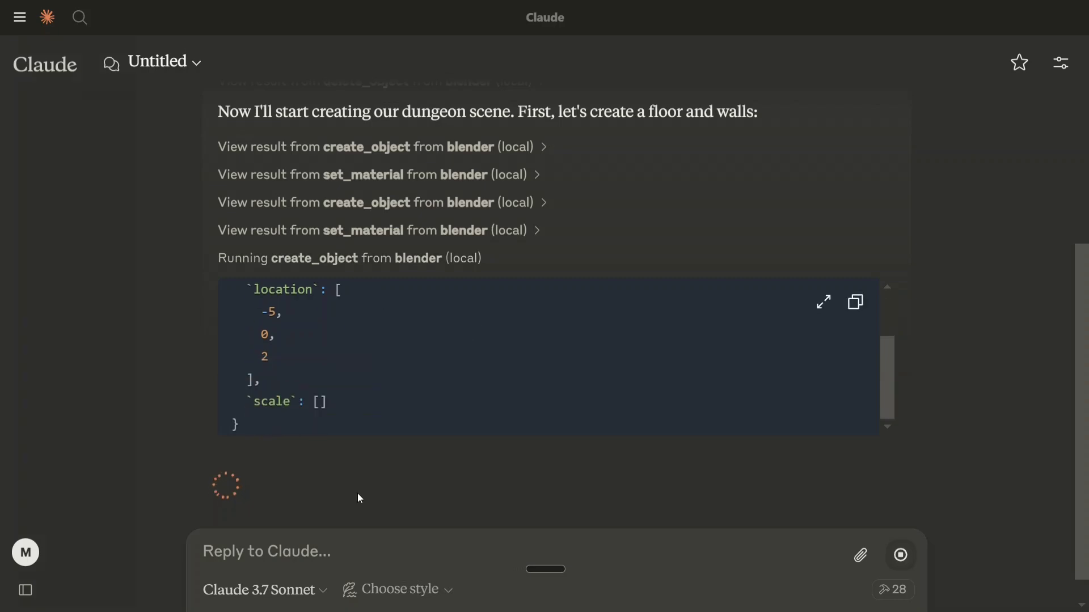
click(712, 597)
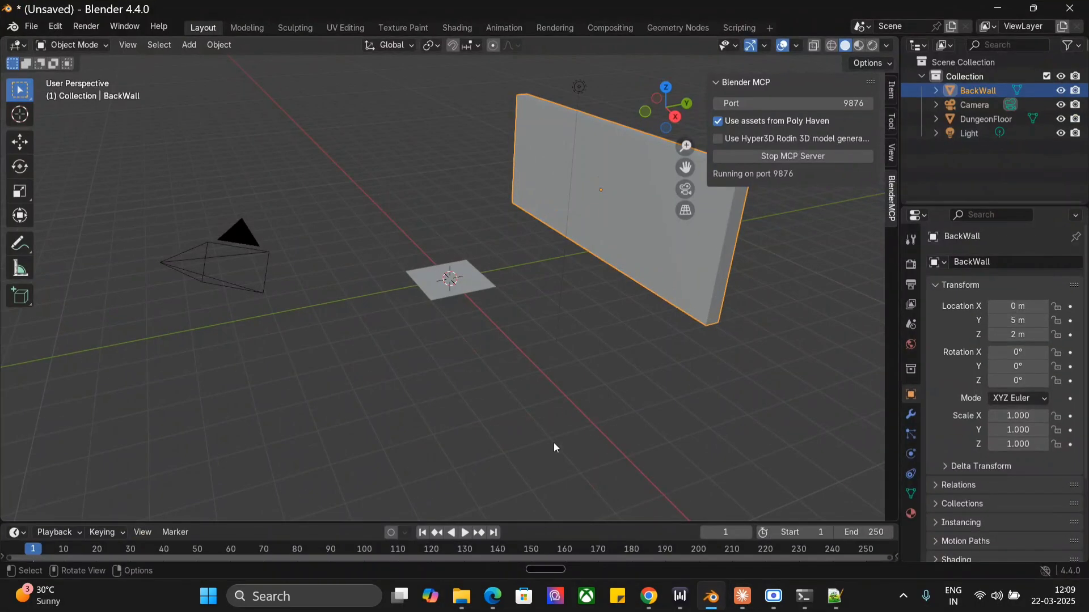
- Back in Claude, expand and collapse the set_material and create_object results, then exit full screen
key(alt+Tab)
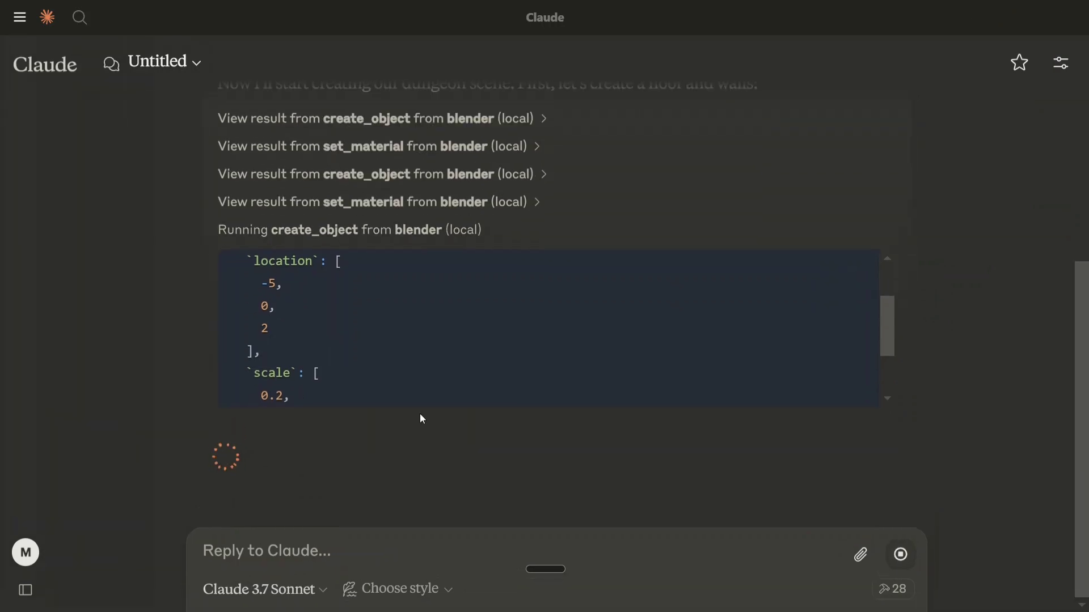
scroll(159, 301, up, 5)
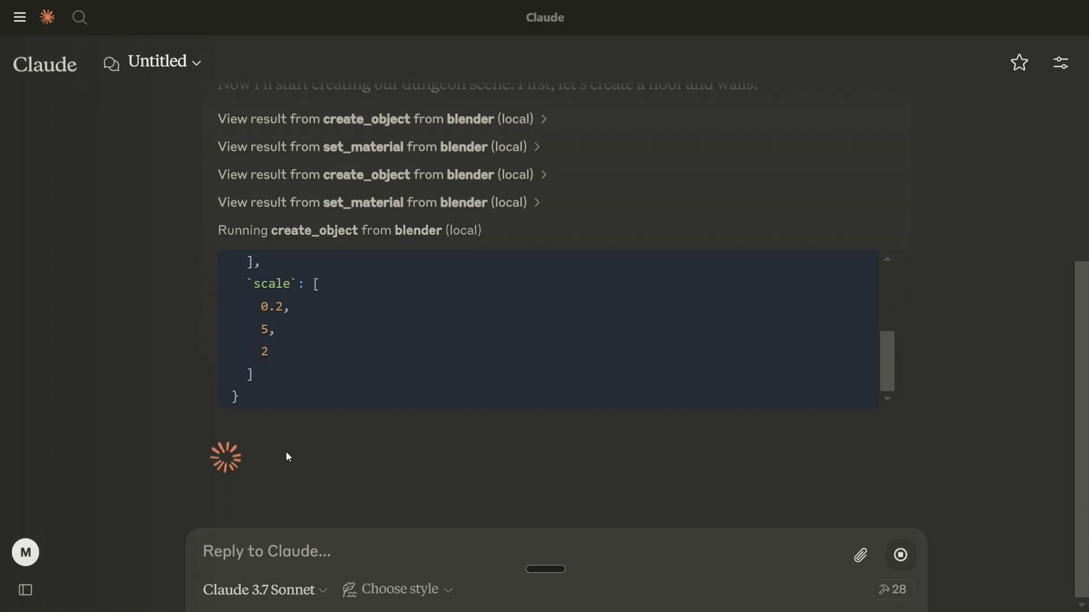
click(542, 205)
click(540, 205)
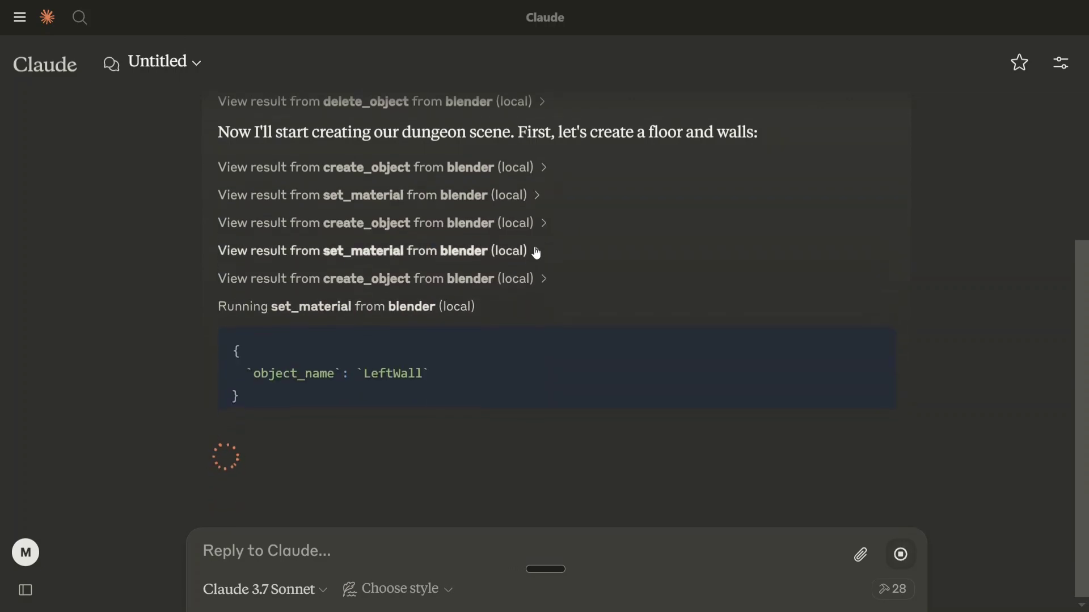
click(538, 250)
click(537, 250)
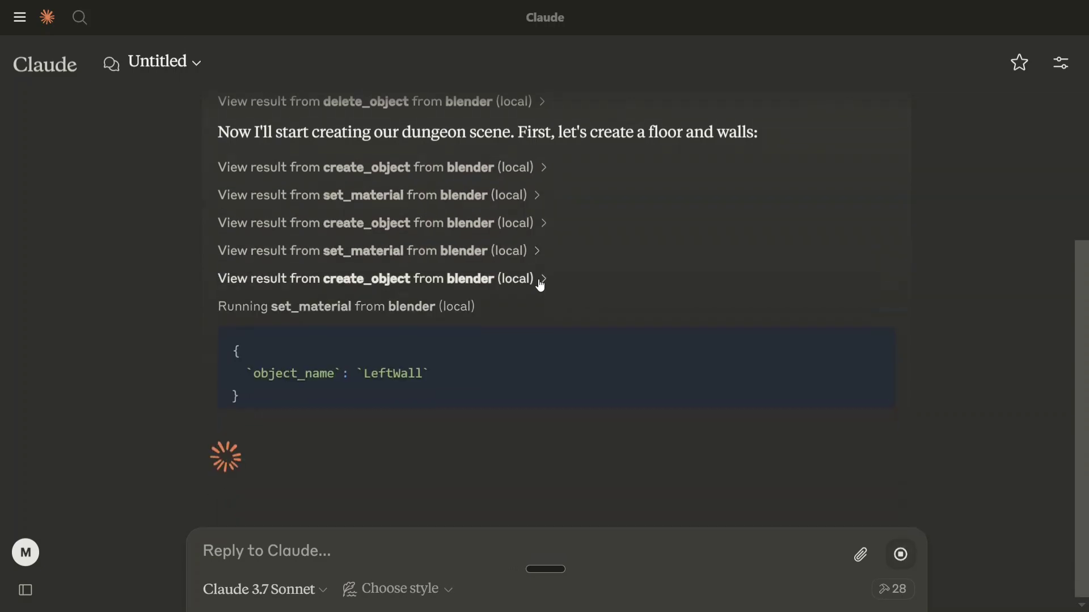
click(538, 284)
click(538, 283)
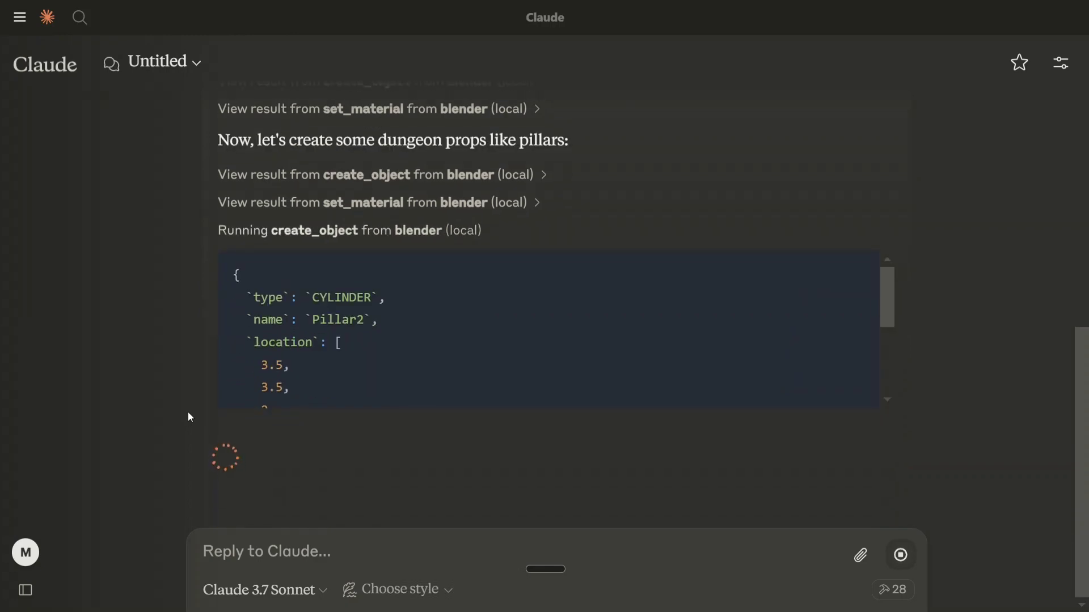
key(F11)
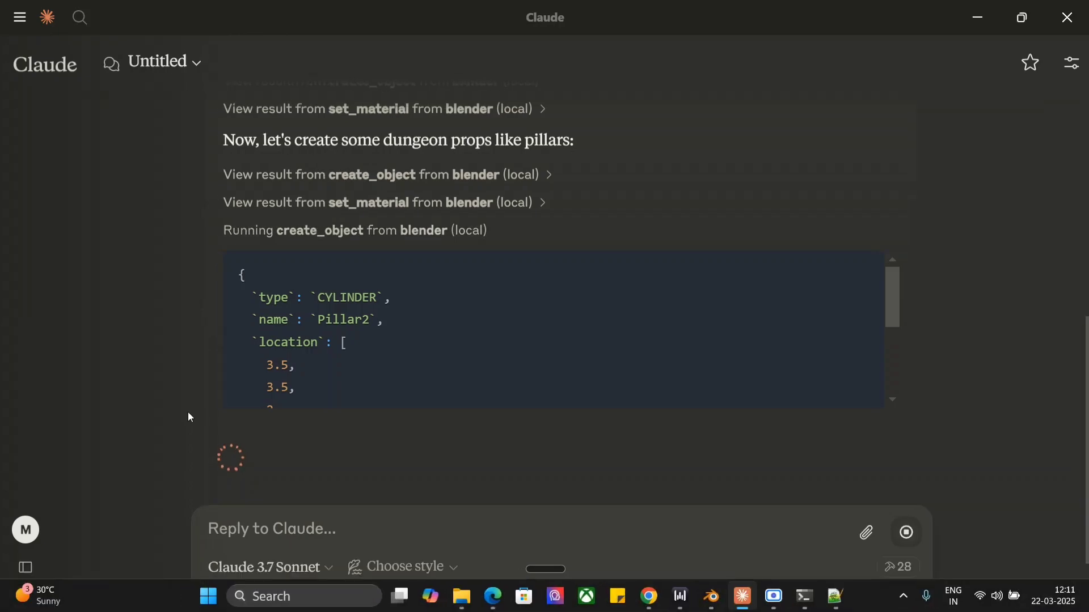
- Bring Blender forward to view the walled dungeon with Pillar1 at -3.5, 3.5, 2 m
click(712, 602)
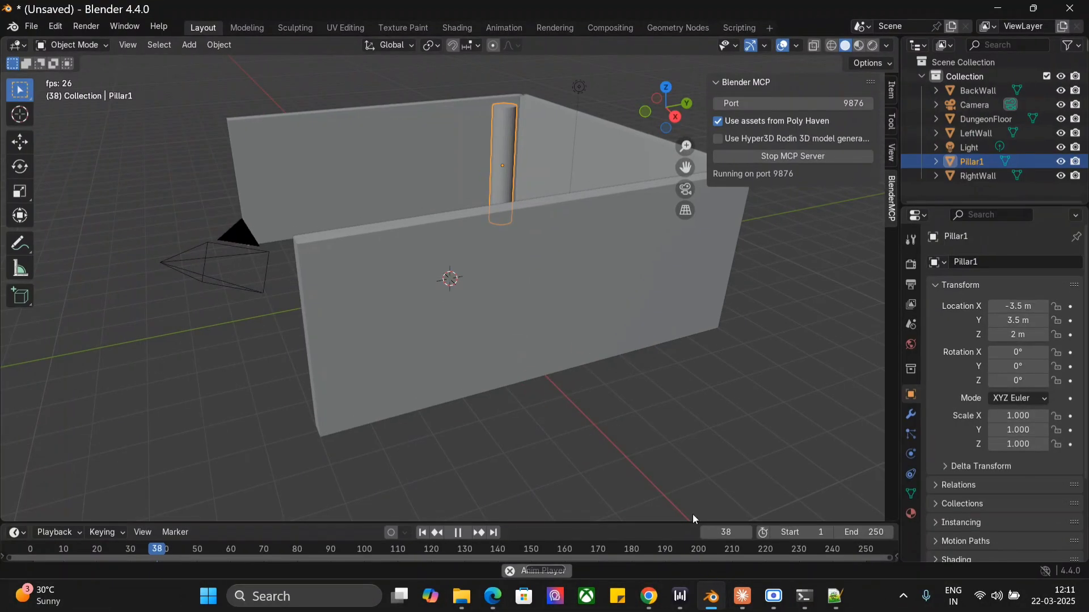